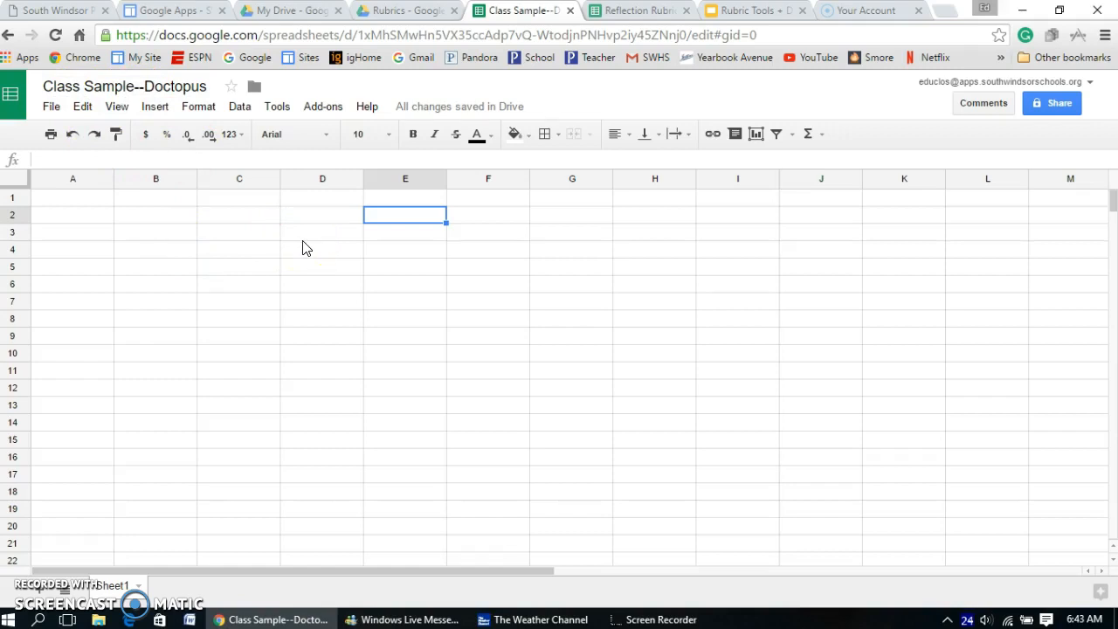
Step: Install the free Doctopus add-on for the spreadsheet, grant its requested permissions, and dismiss its introduction
{"action": "left_click", "coordinate": [323, 109]}
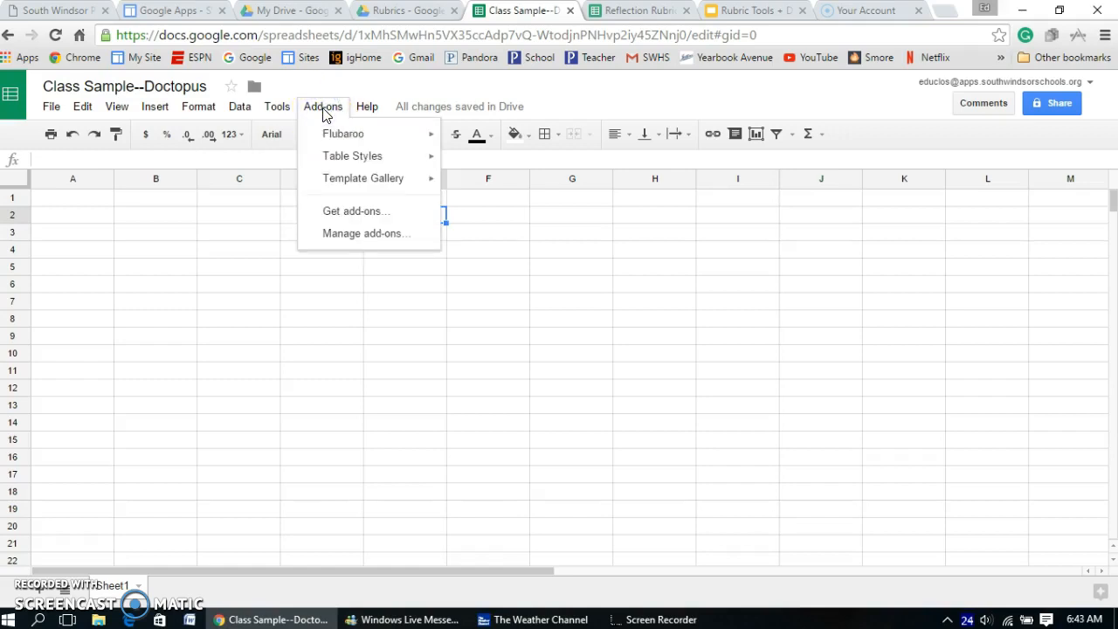
{"action": "left_click", "coordinate": [352, 213]}
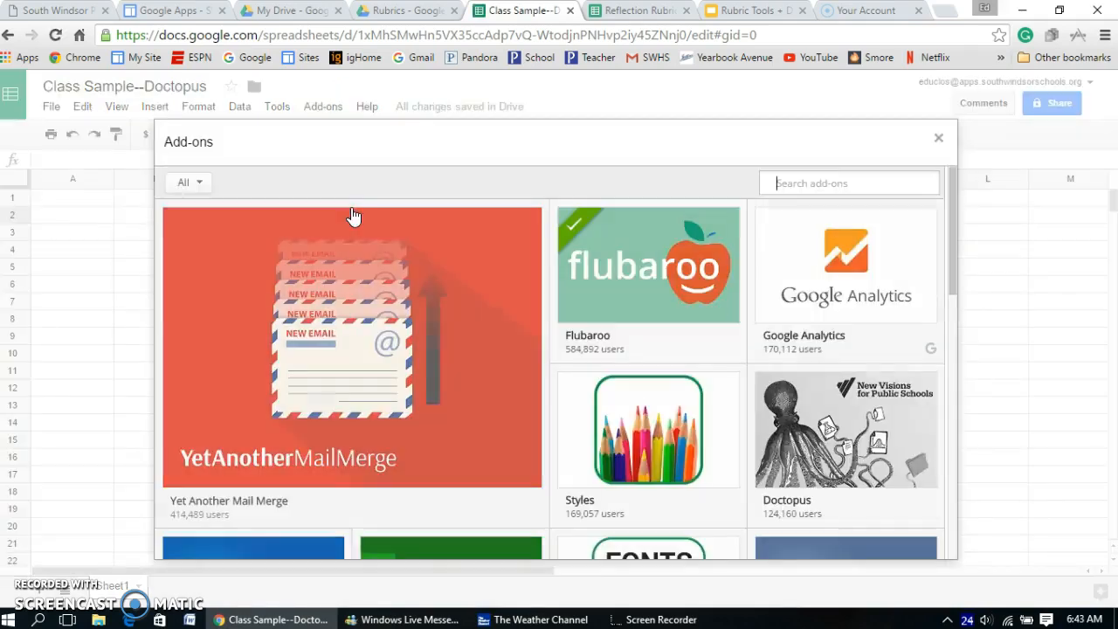
{"action": "left_click", "coordinate": [818, 181]}
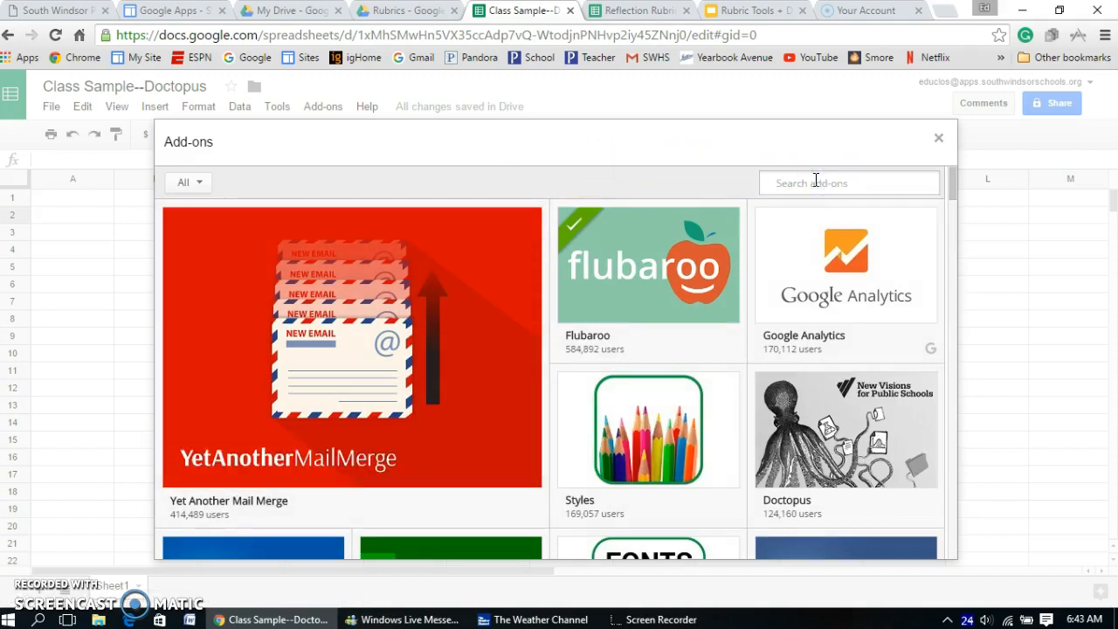
{"action": "mouse_move", "coordinate": [835, 457]}
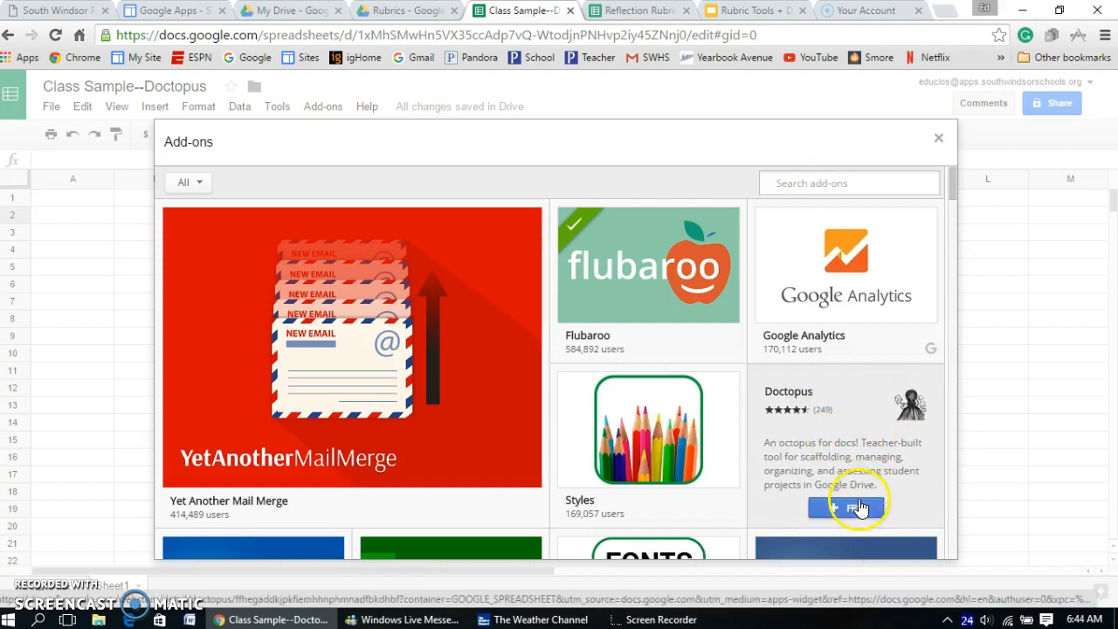
{"action": "left_click", "coordinate": [855, 511]}
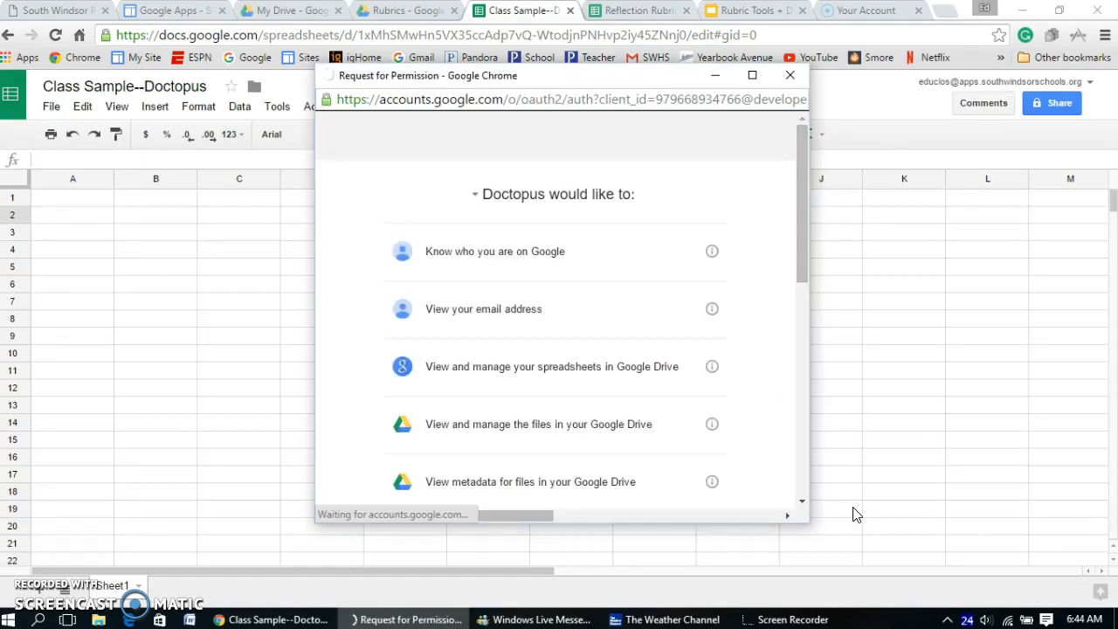
{"action": "left_click_drag", "start_coordinate": [805, 245], "coordinate": [798, 499]}
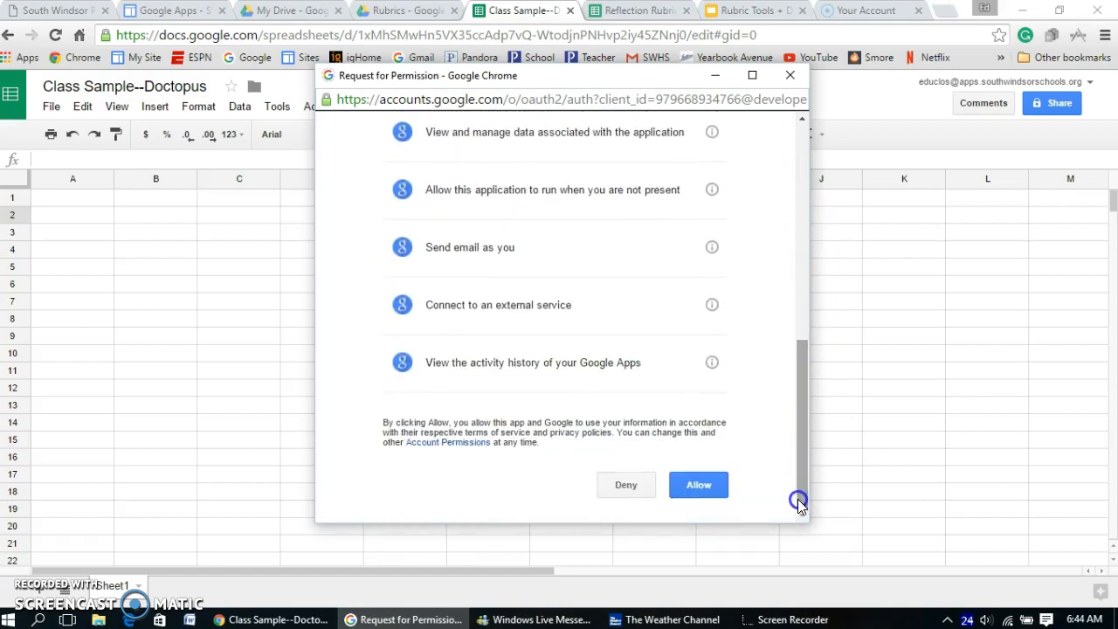
{"action": "left_click", "coordinate": [690, 488]}
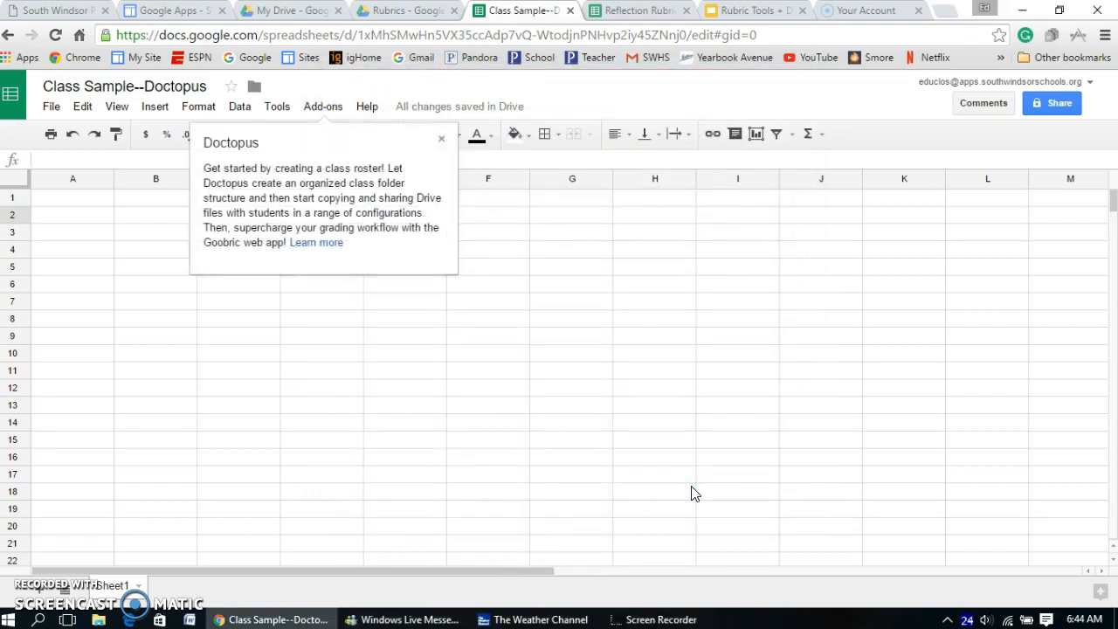
{"action": "left_click", "coordinate": [441, 142]}
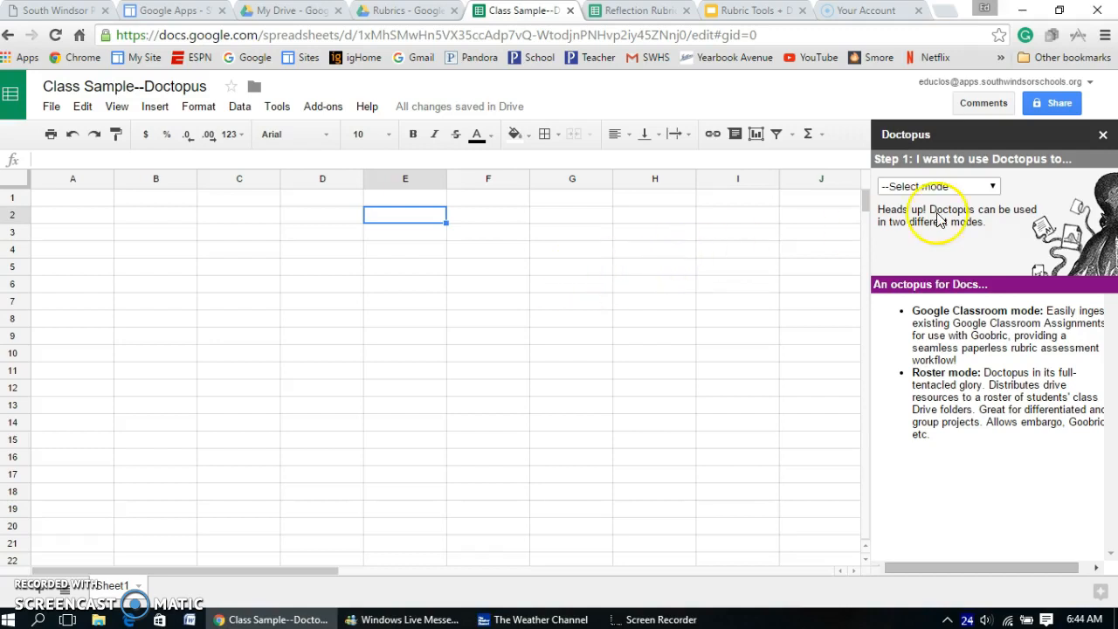
Step: Set Doctopus to ingest a Google Classroom assignment from the 2016 Yearbook class and view its list of assignments
{"action": "left_click", "coordinate": [996, 188]}
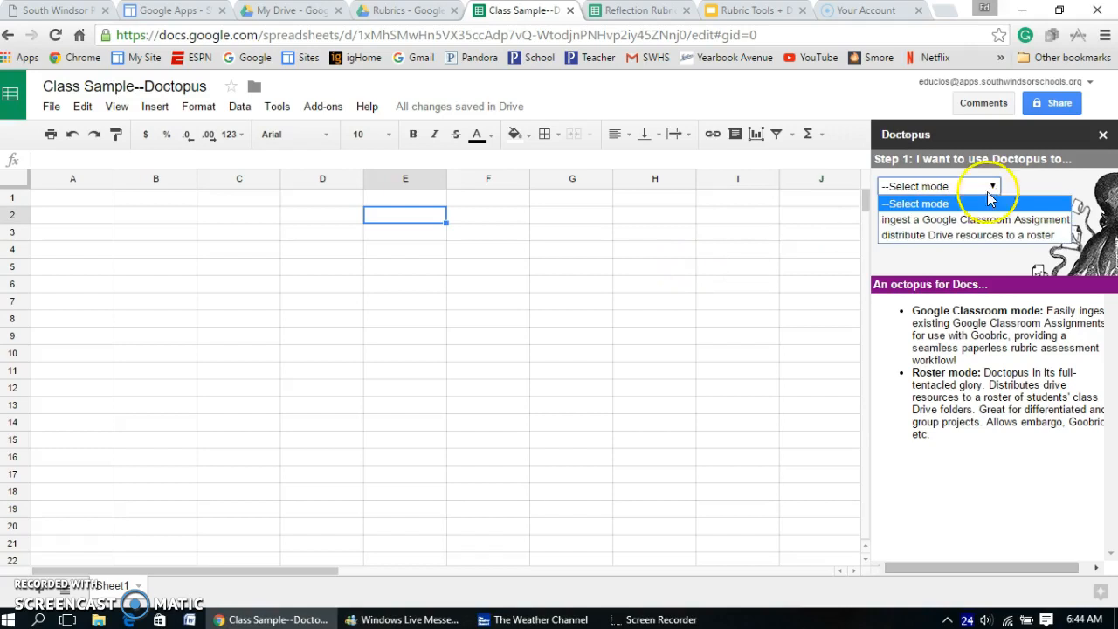
{"action": "left_click", "coordinate": [953, 220]}
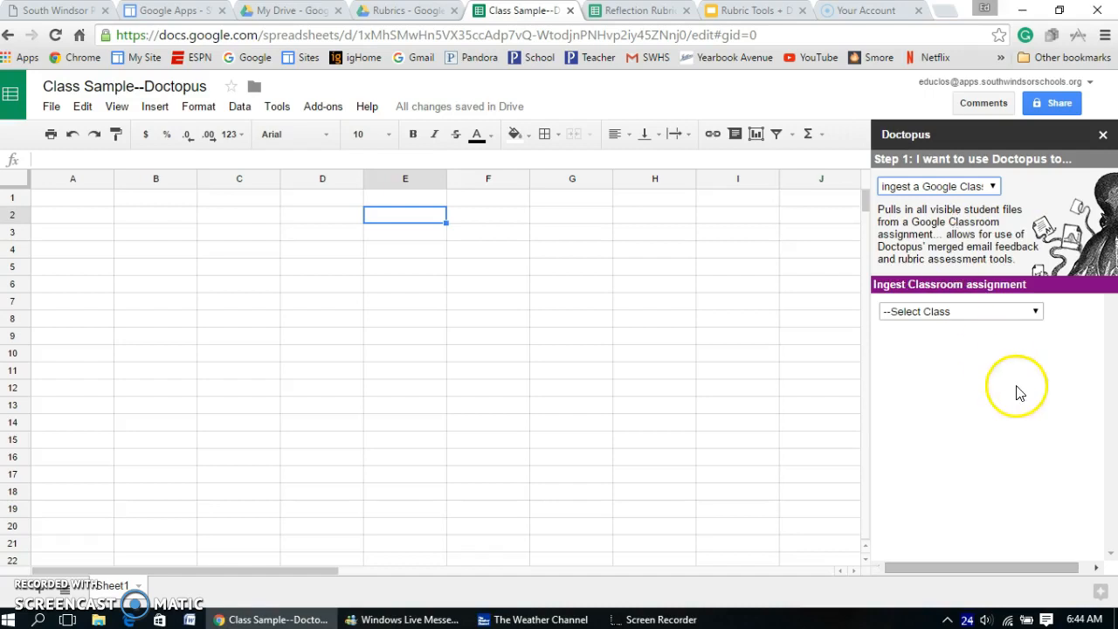
{"action": "left_click", "coordinate": [1037, 313]}
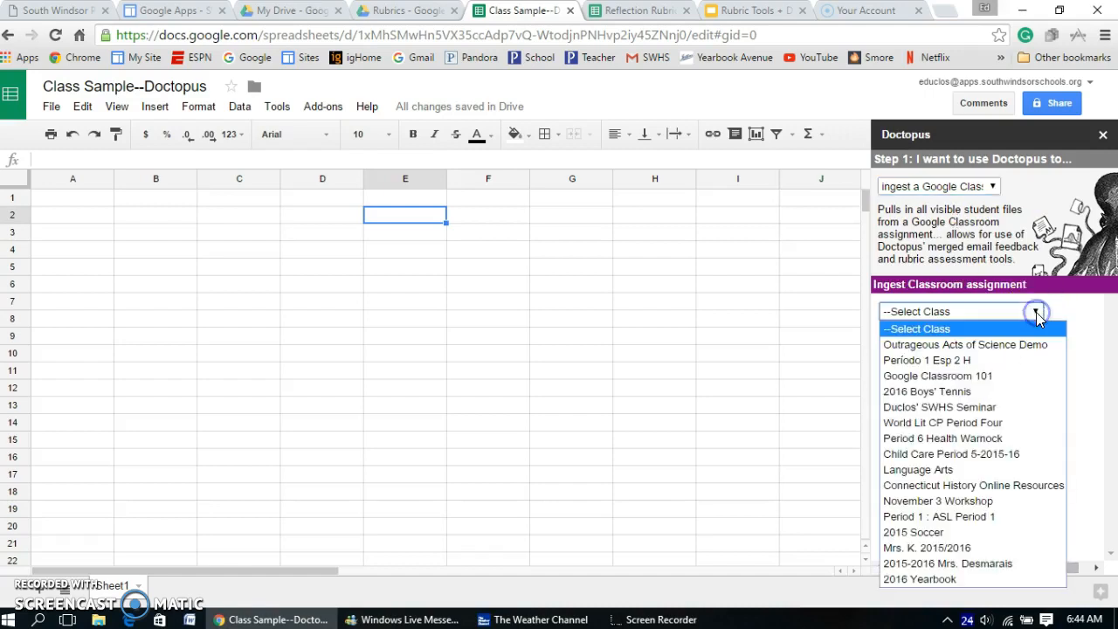
{"action": "left_click", "coordinate": [939, 582]}
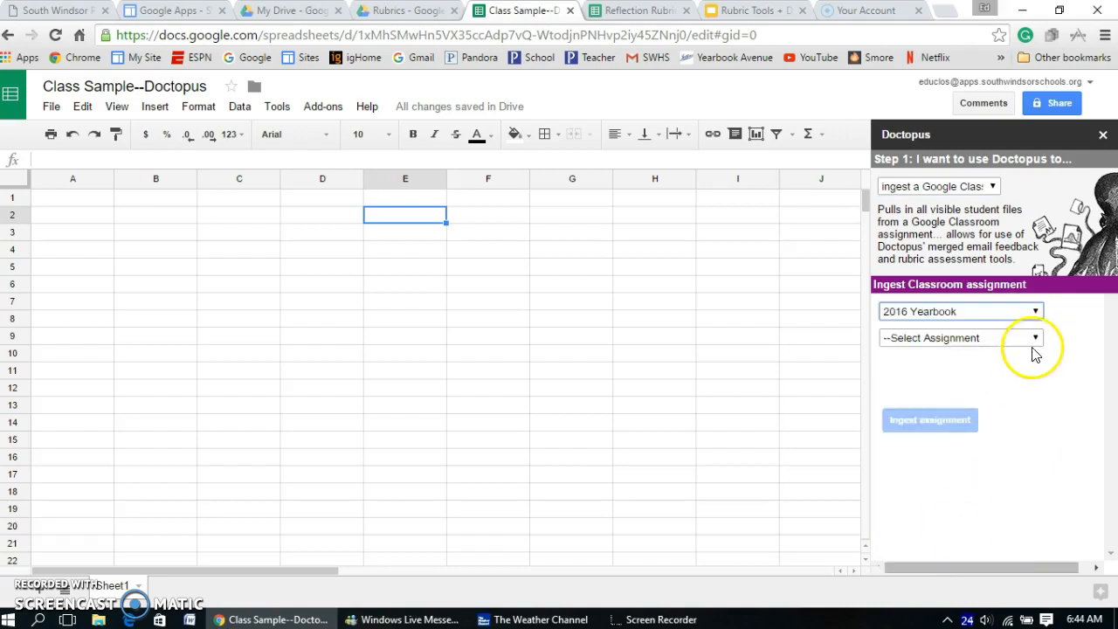
{"action": "left_click", "coordinate": [1036, 339]}
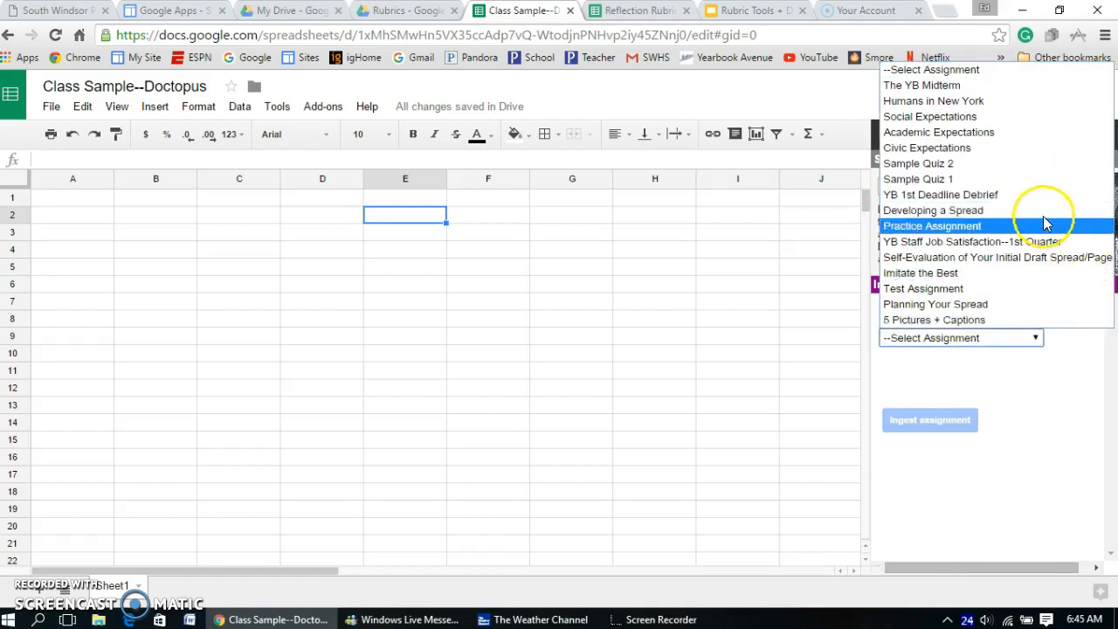
{"action": "left_click", "coordinate": [938, 90]}
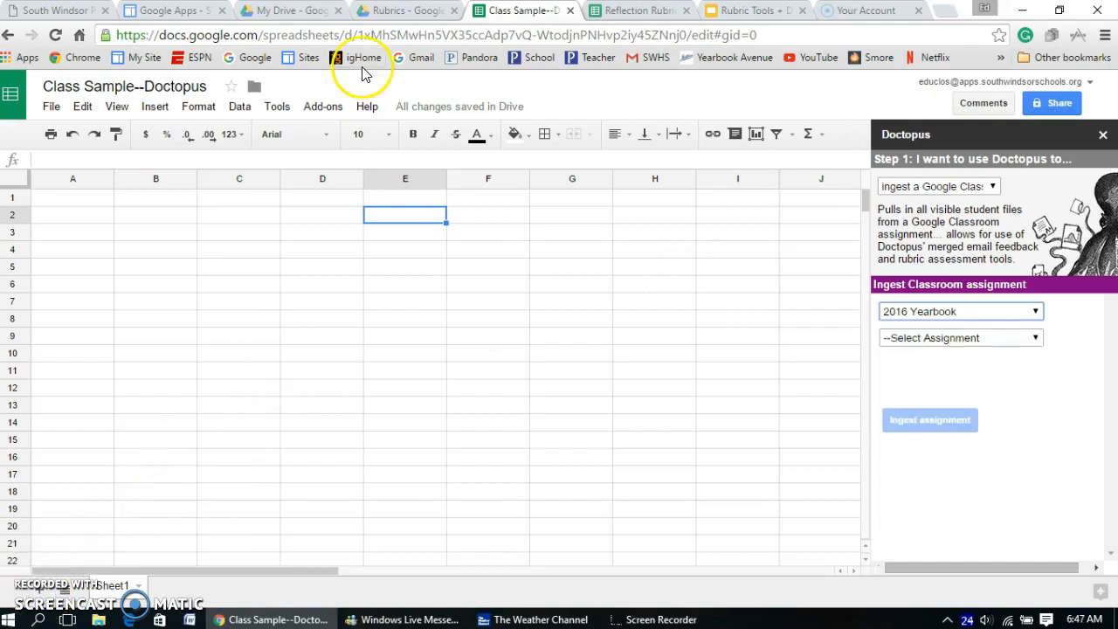
Step: Open Google Classroom from the Rubrics Drive folder to view the classes, and return to the Class Sample--Doctopus spreadsheet
{"action": "left_click", "coordinate": [389, 12]}
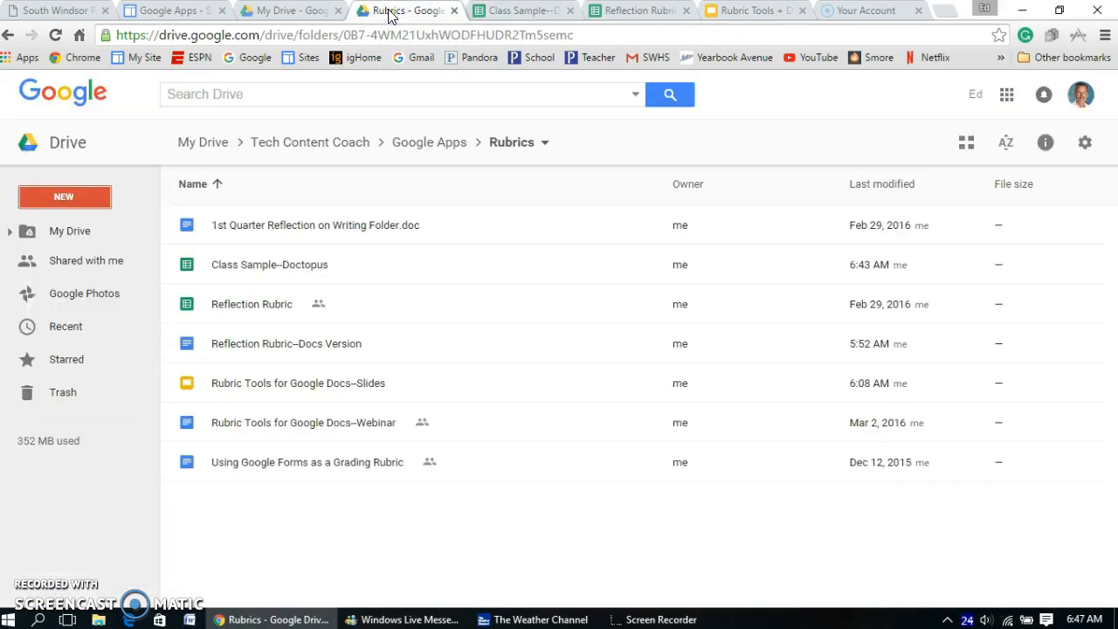
{"action": "left_click", "coordinate": [1006, 96]}
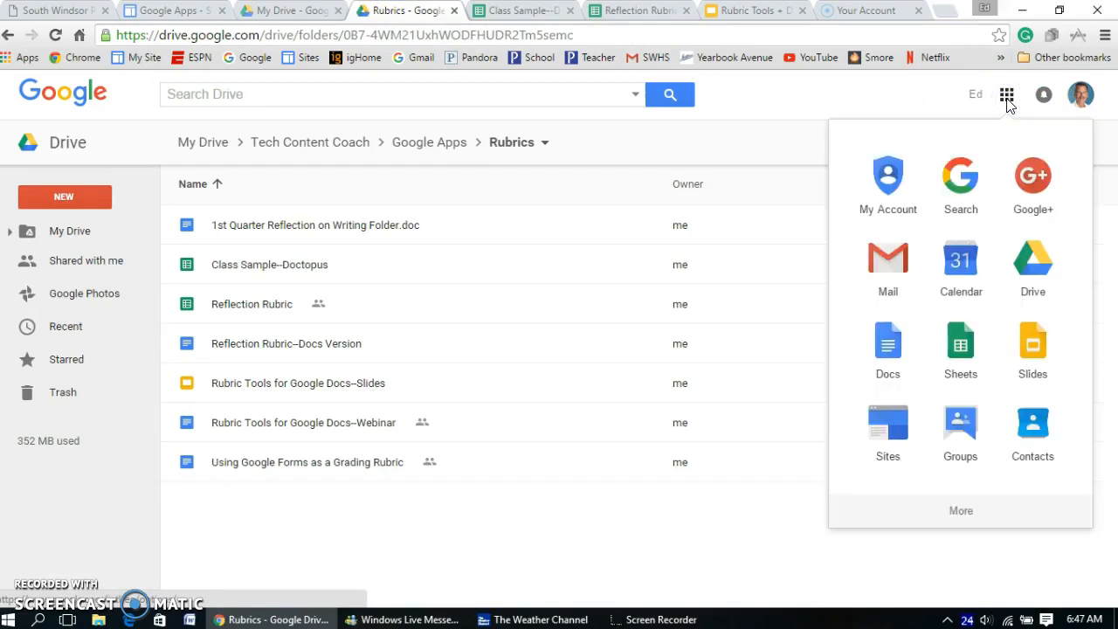
{"action": "left_click", "coordinate": [960, 512]}
{"action": "left_click", "coordinate": [1033, 424]}
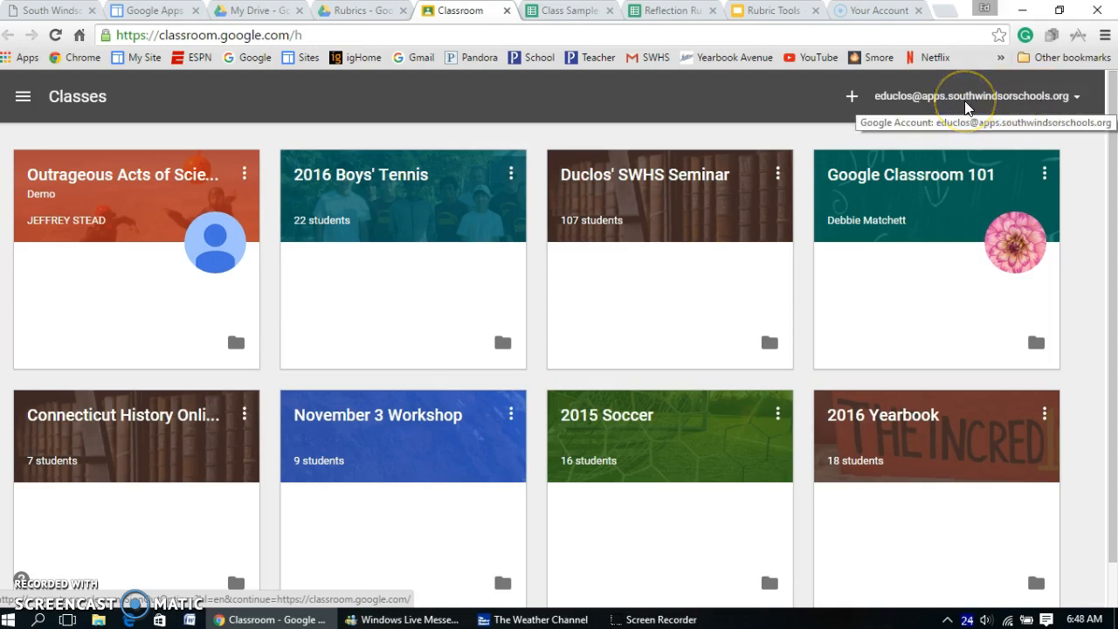
{"action": "left_click", "coordinate": [507, 11]}
{"action": "left_click", "coordinate": [469, 12]}
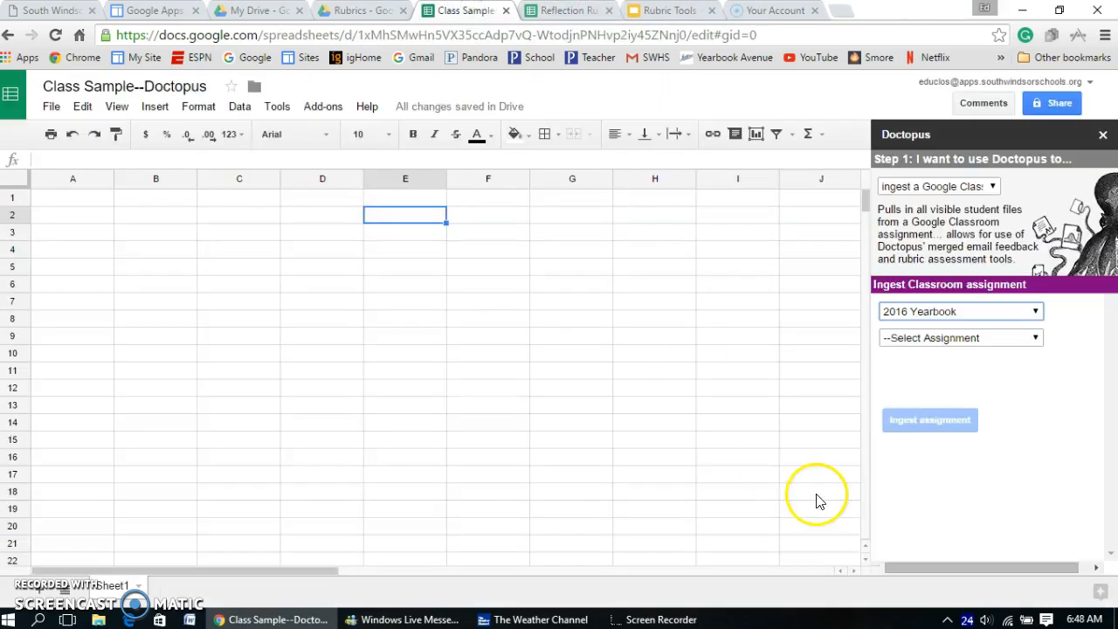
Step: Choose The YB Midterm assignment in Doctopus and ingest it into the spreadsheet
{"action": "left_click", "coordinate": [1036, 339]}
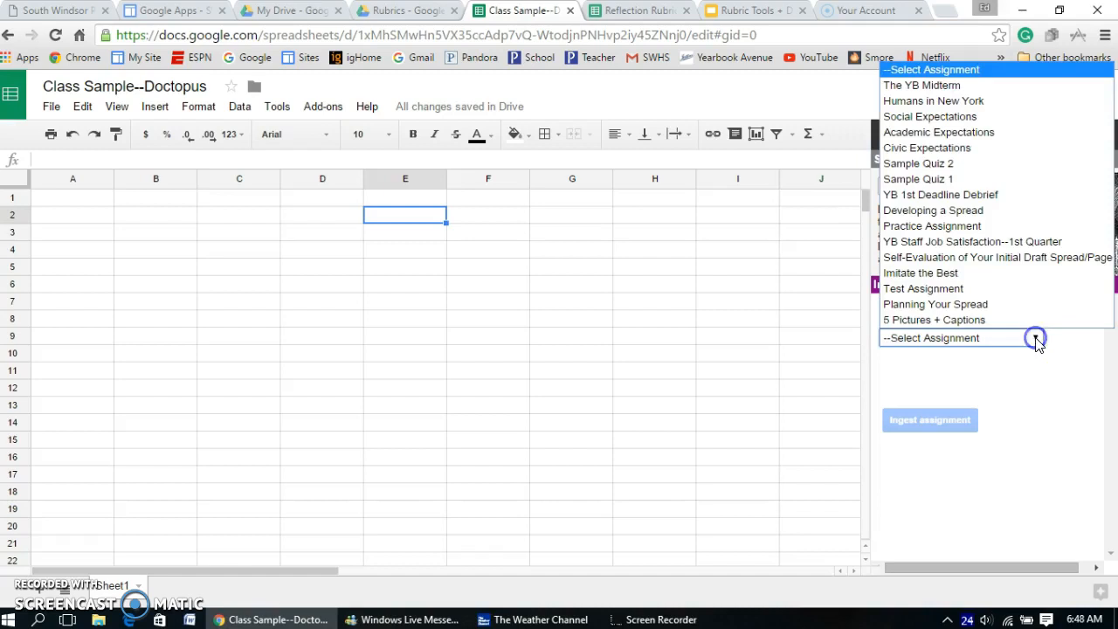
{"action": "left_click", "coordinate": [943, 85]}
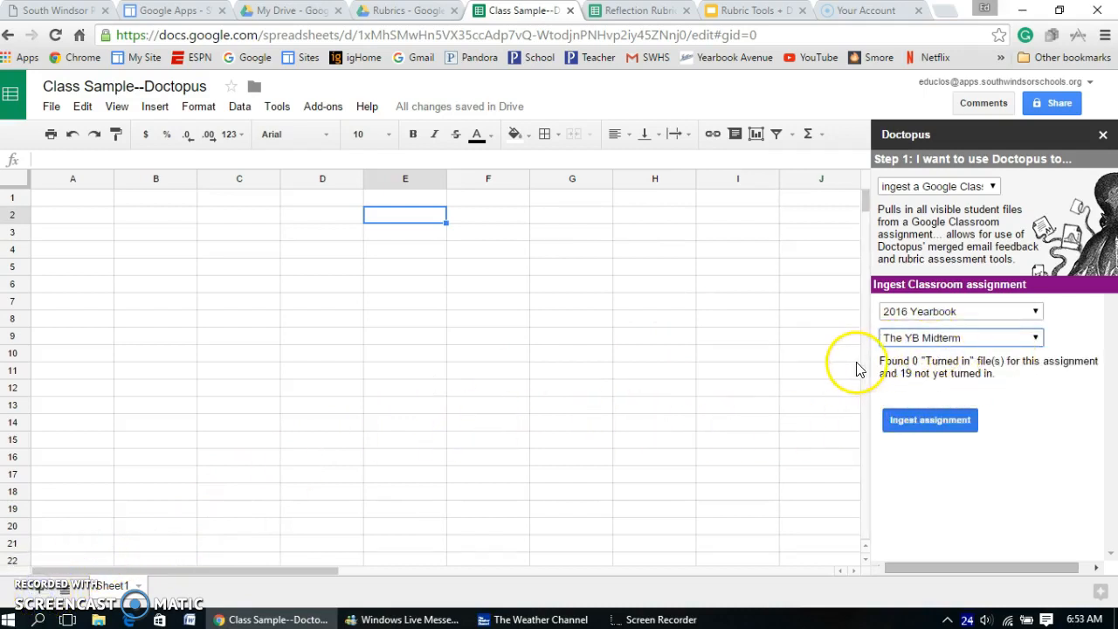
{"action": "left_click", "coordinate": [959, 415]}
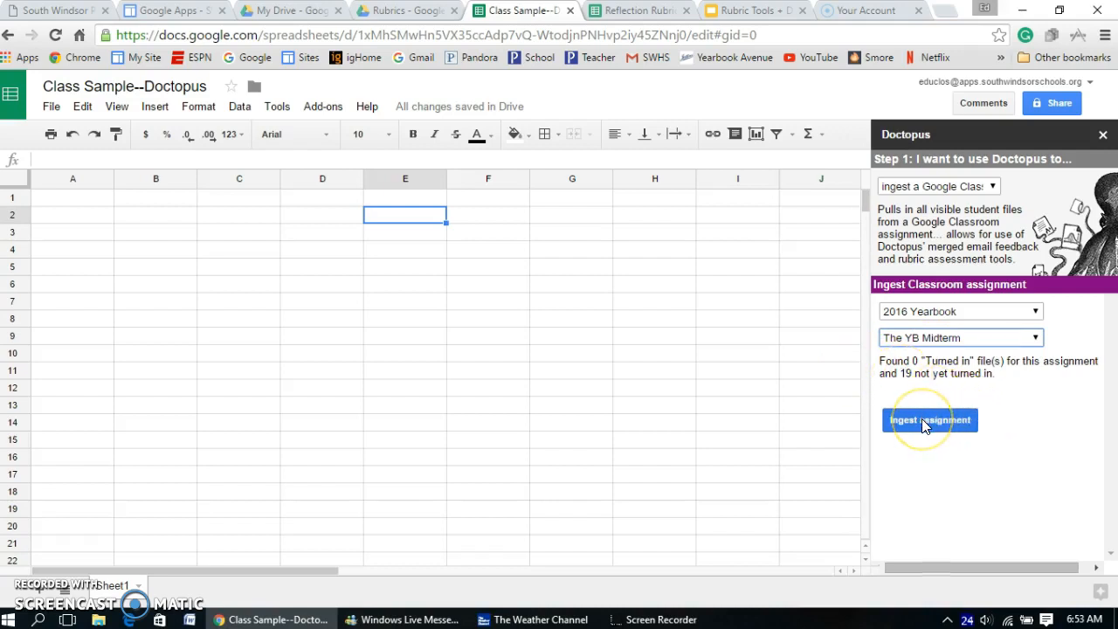
{"action": "left_click", "coordinate": [923, 420]}
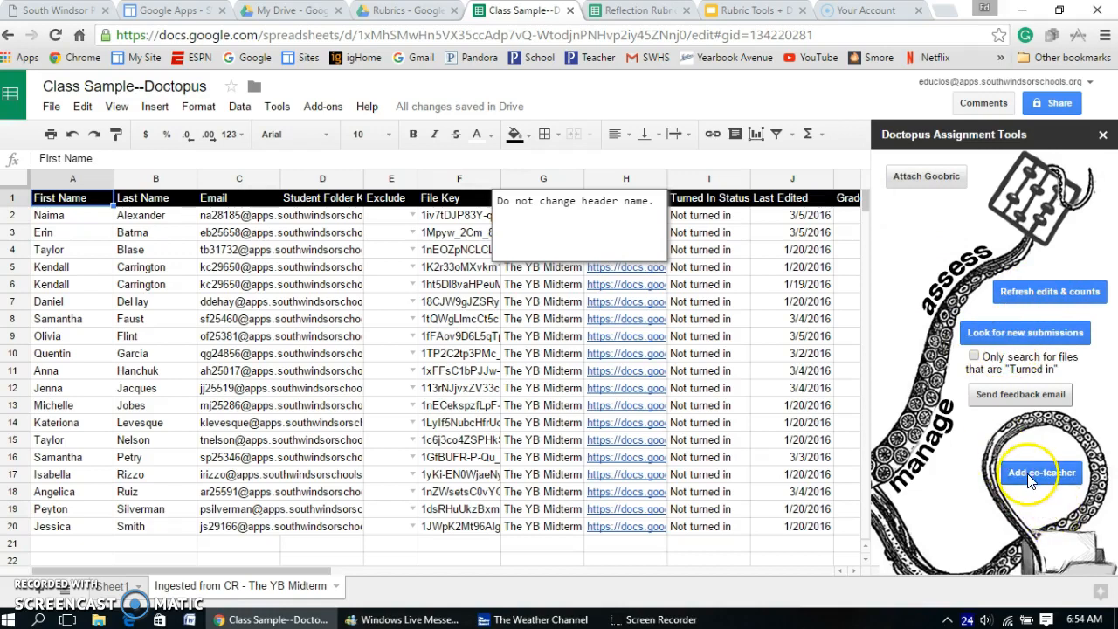
Step: Attach the Reflection Rubric through Goobric with self/peer assessment and student email notification turned off
{"action": "left_click", "coordinate": [918, 180]}
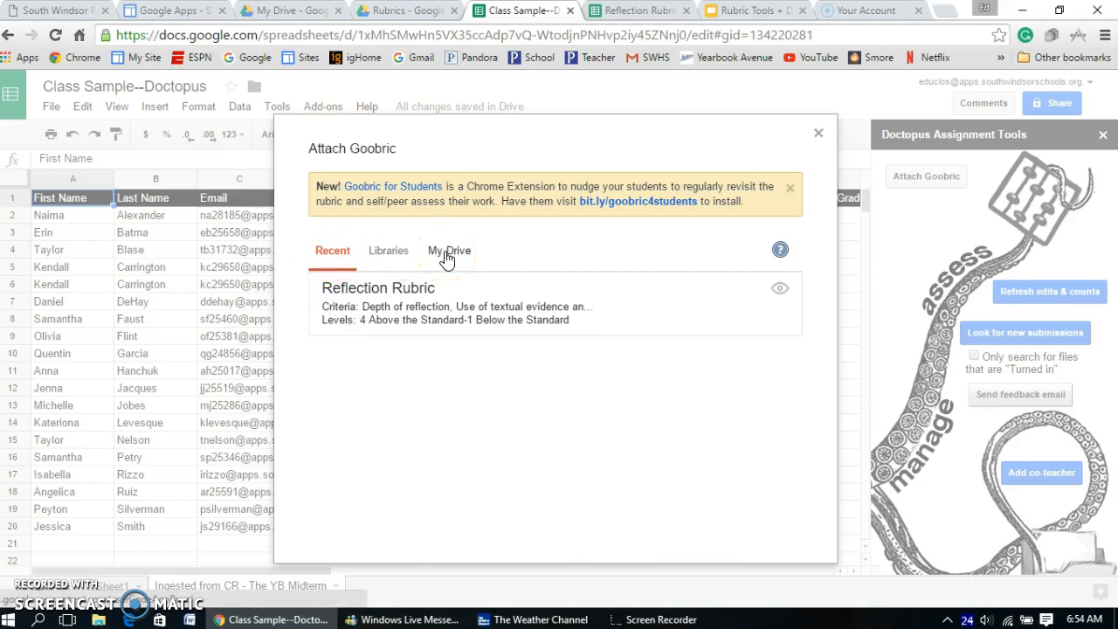
{"action": "left_click", "coordinate": [401, 295]}
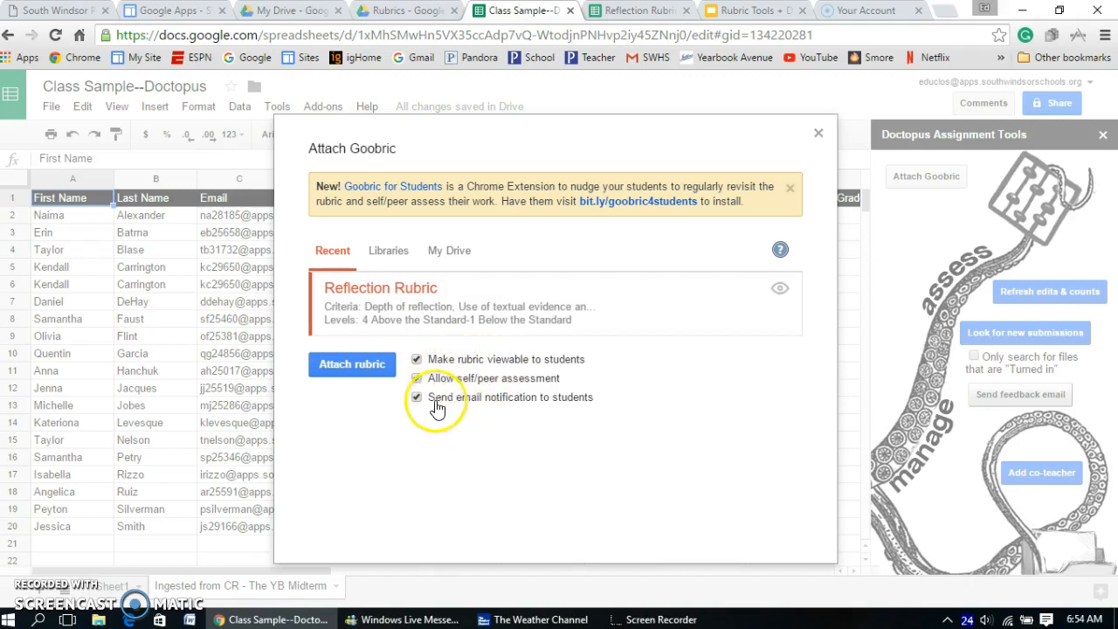
{"action": "left_click", "coordinate": [416, 380]}
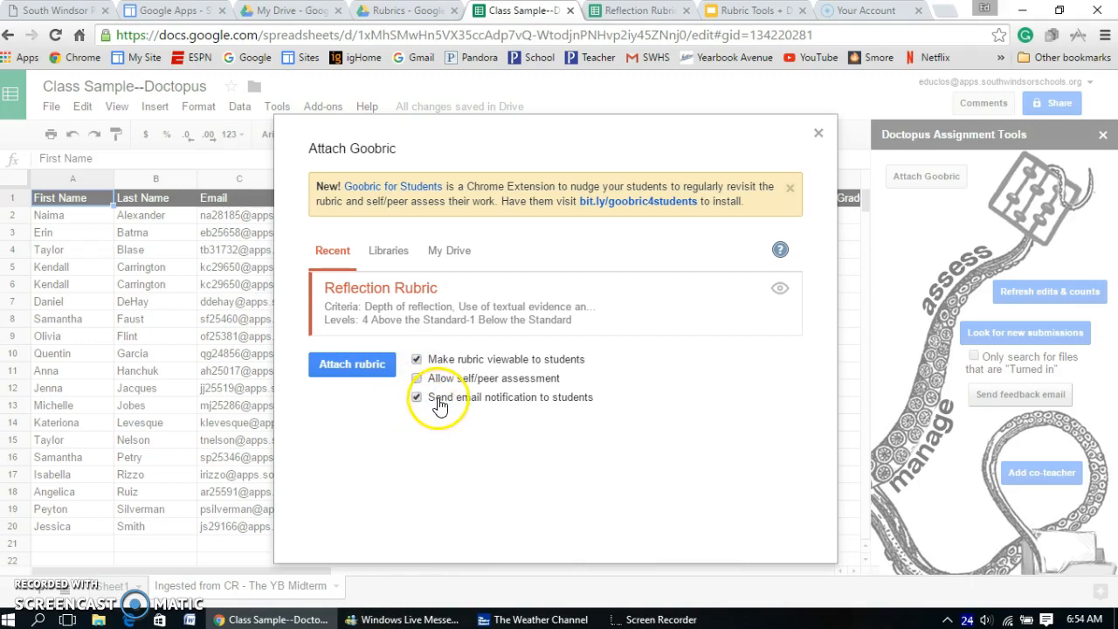
{"action": "left_click", "coordinate": [416, 398]}
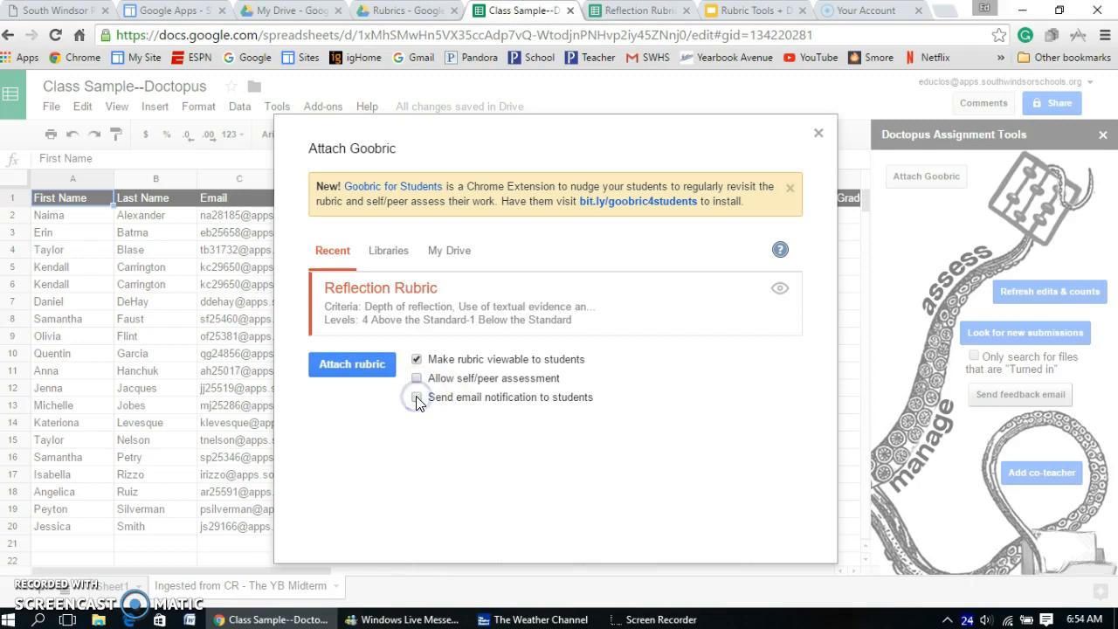
{"action": "left_click", "coordinate": [352, 365]}
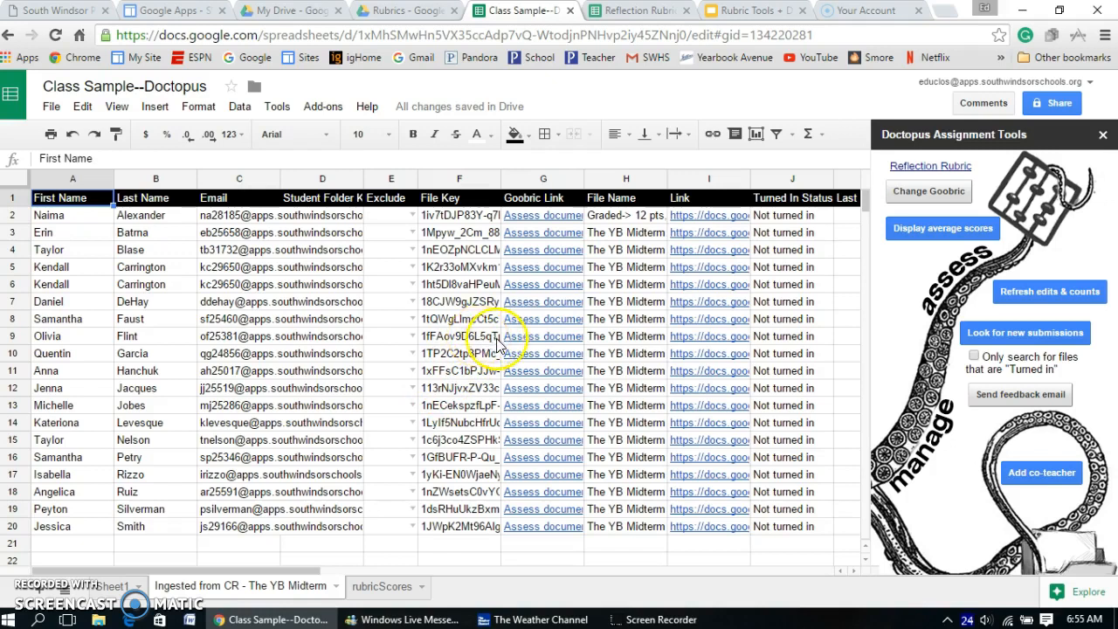
Step: Open the Goobric assessment of the student document in row 9 and allow microphone access
{"action": "mouse_move", "coordinate": [522, 339]}
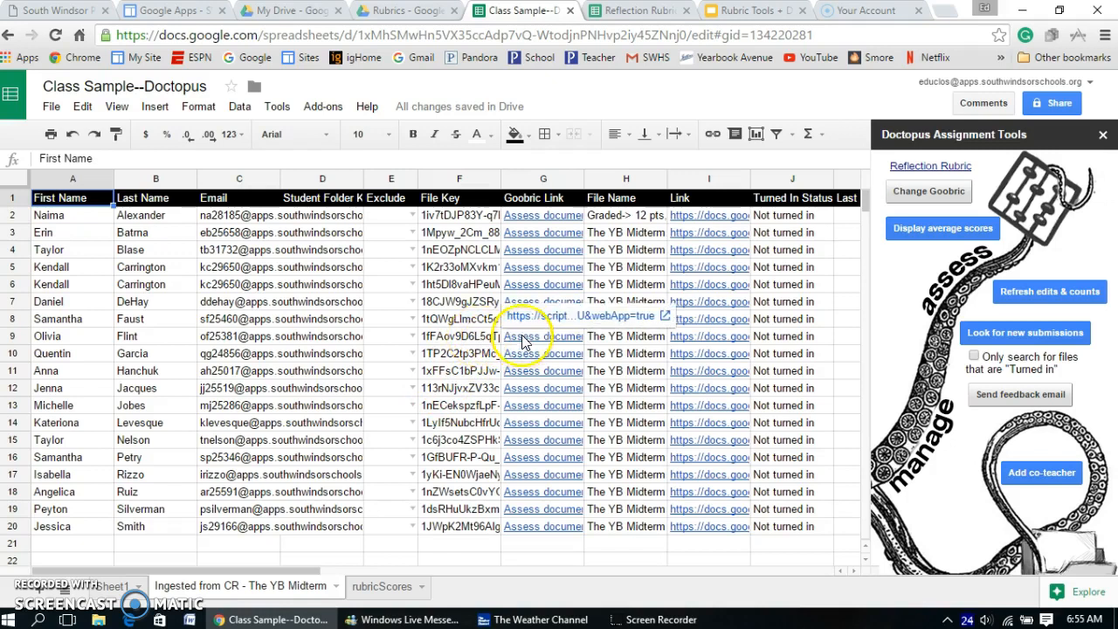
{"action": "left_click", "coordinate": [524, 316]}
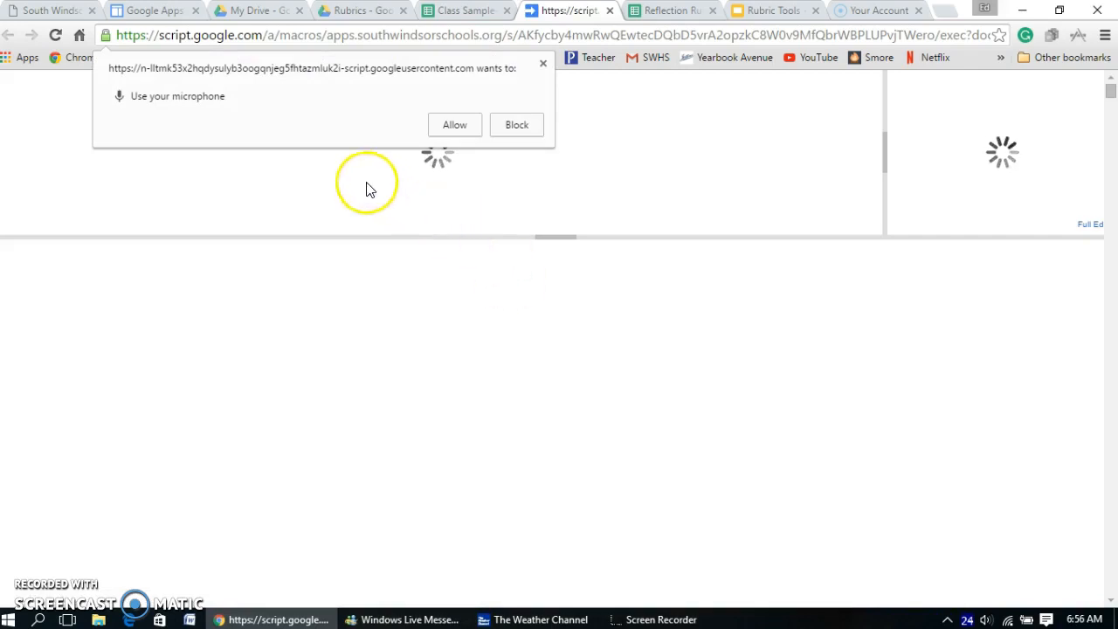
{"action": "left_click", "coordinate": [464, 127]}
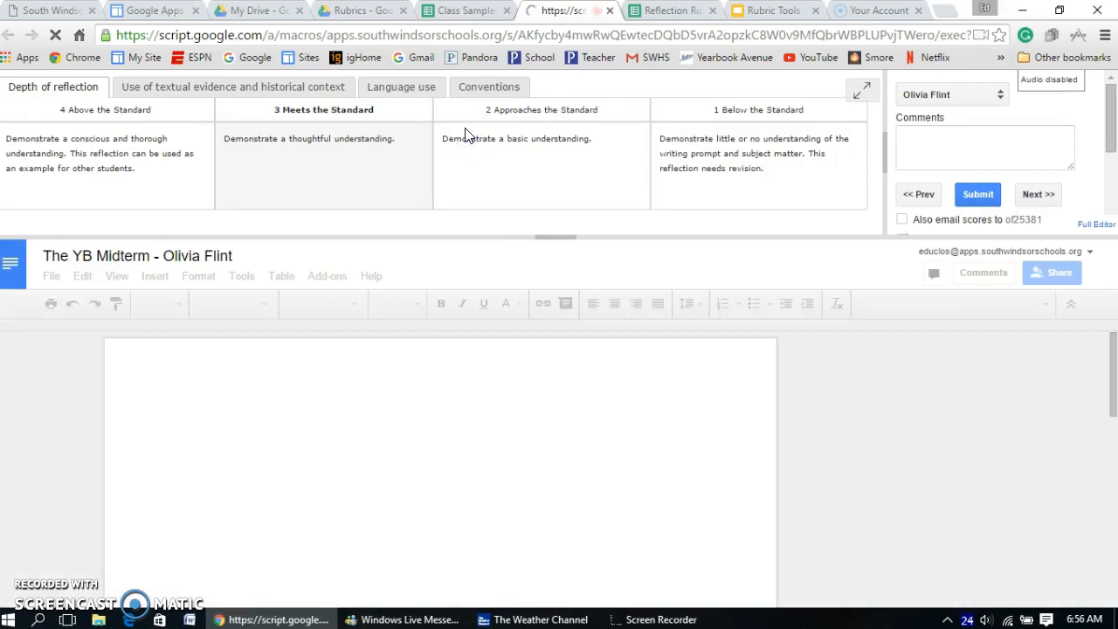
{"action": "left_click", "coordinate": [464, 134]}
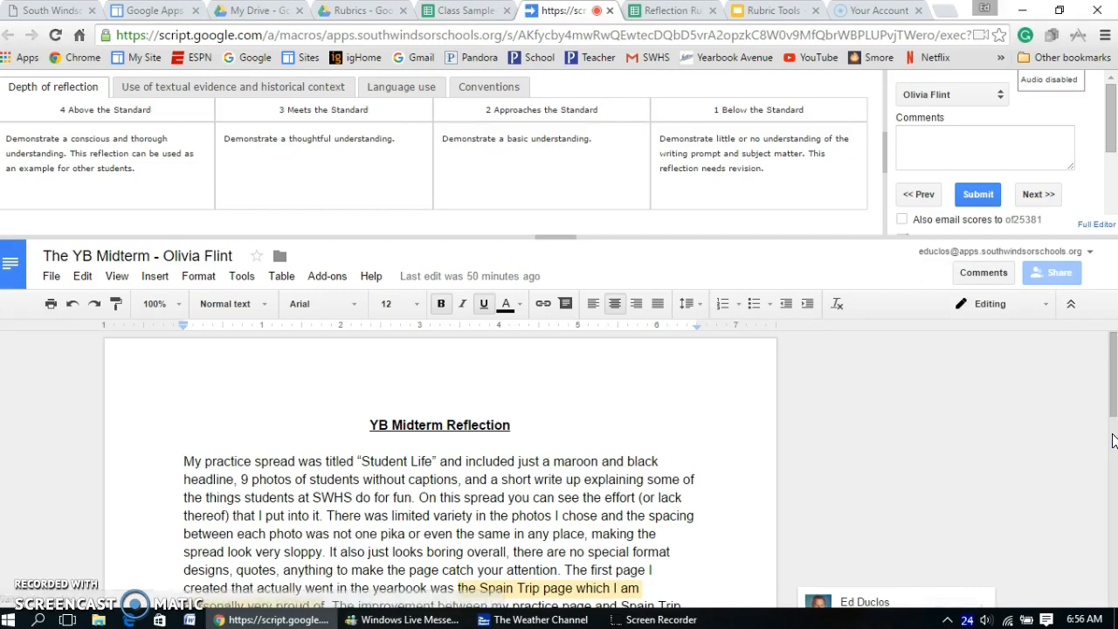
{"action": "left_click_drag", "start_coordinate": [1110, 387], "coordinate": [1111, 348]}
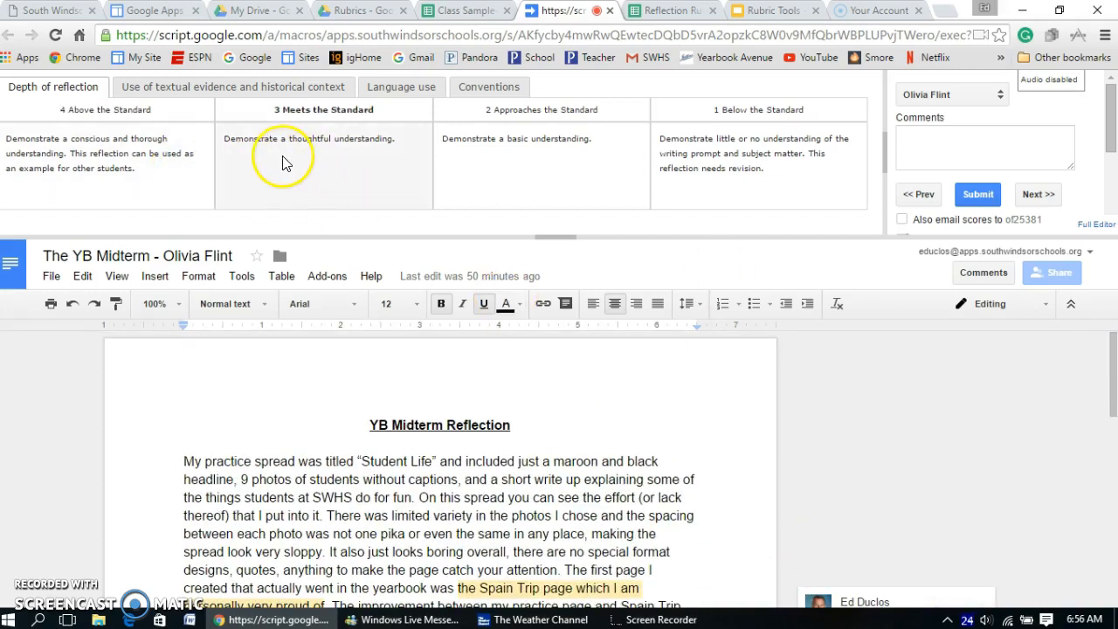
Step: Score Depth of reflection and Use of textual evidence as 4 Above the Standard, and Language use and Conventions as 3 Meets the Standard
{"action": "left_click", "coordinate": [146, 160]}
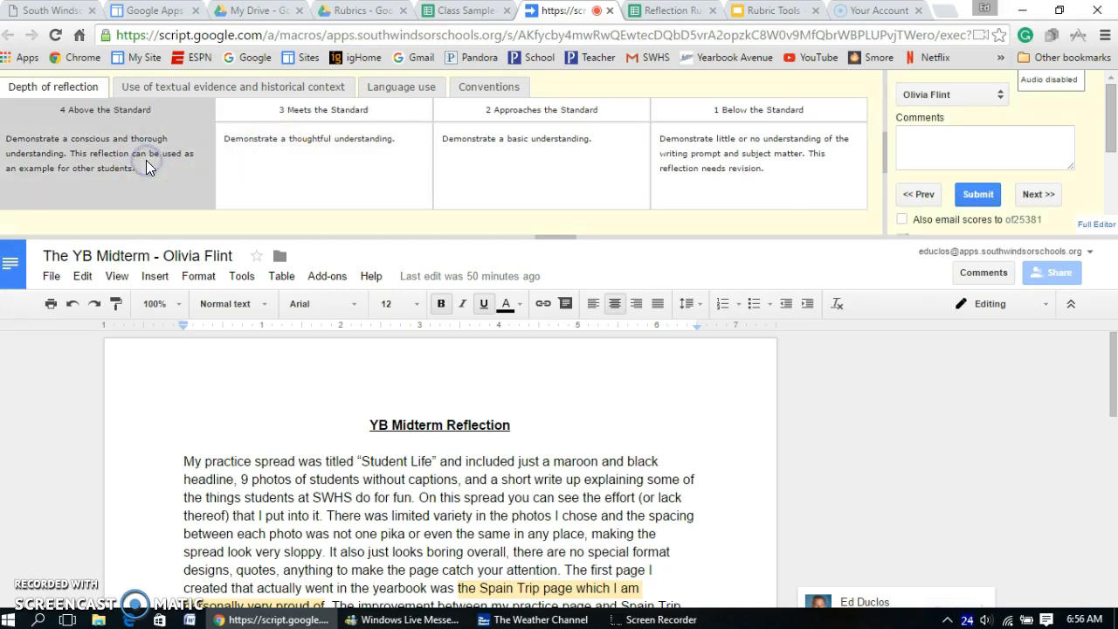
{"action": "left_click", "coordinate": [233, 86]}
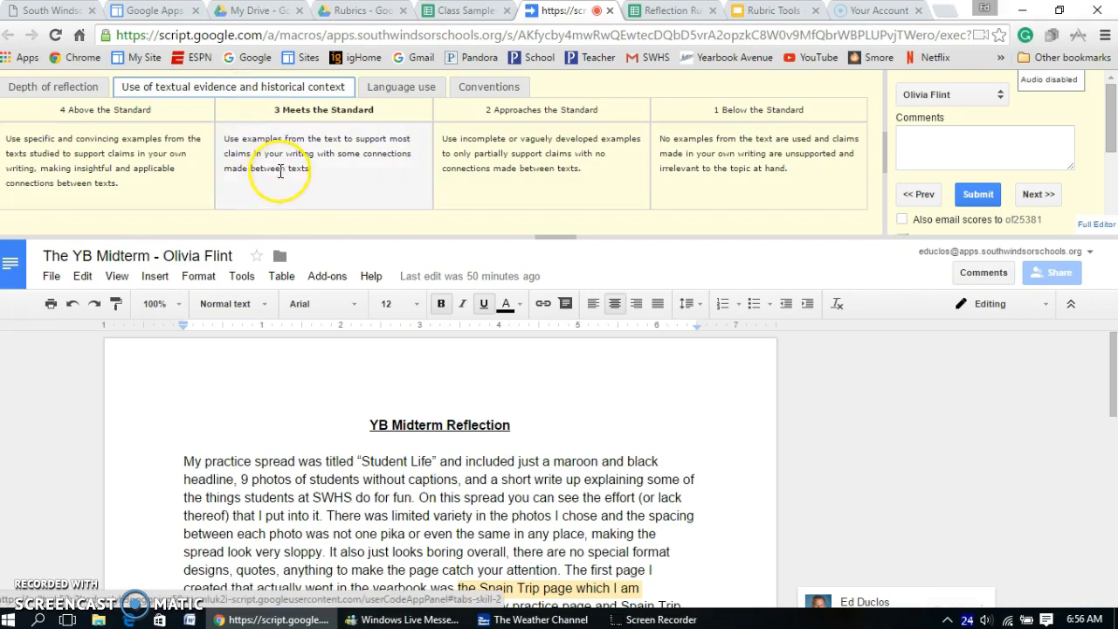
{"action": "left_click", "coordinate": [148, 154]}
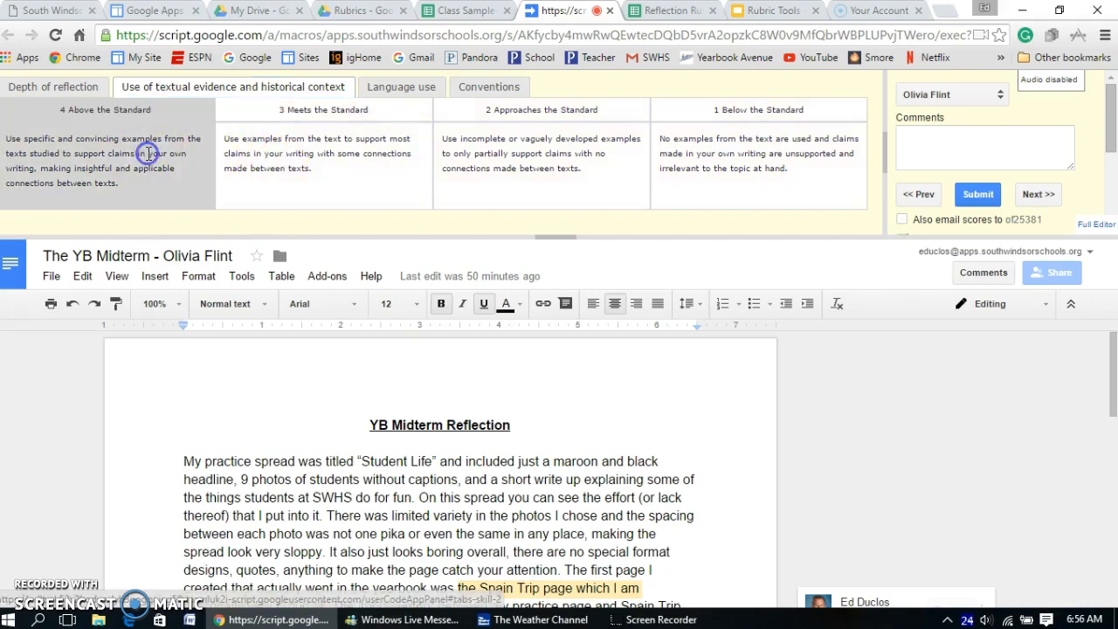
{"action": "left_click", "coordinate": [402, 86]}
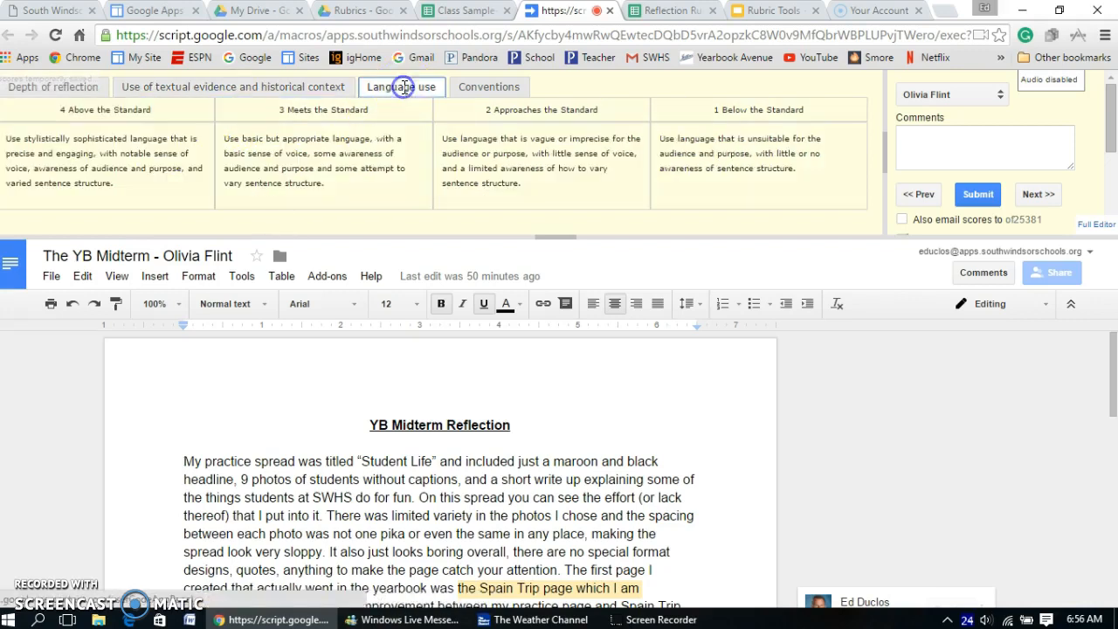
{"action": "left_click", "coordinate": [336, 150]}
{"action": "left_click", "coordinate": [476, 86]}
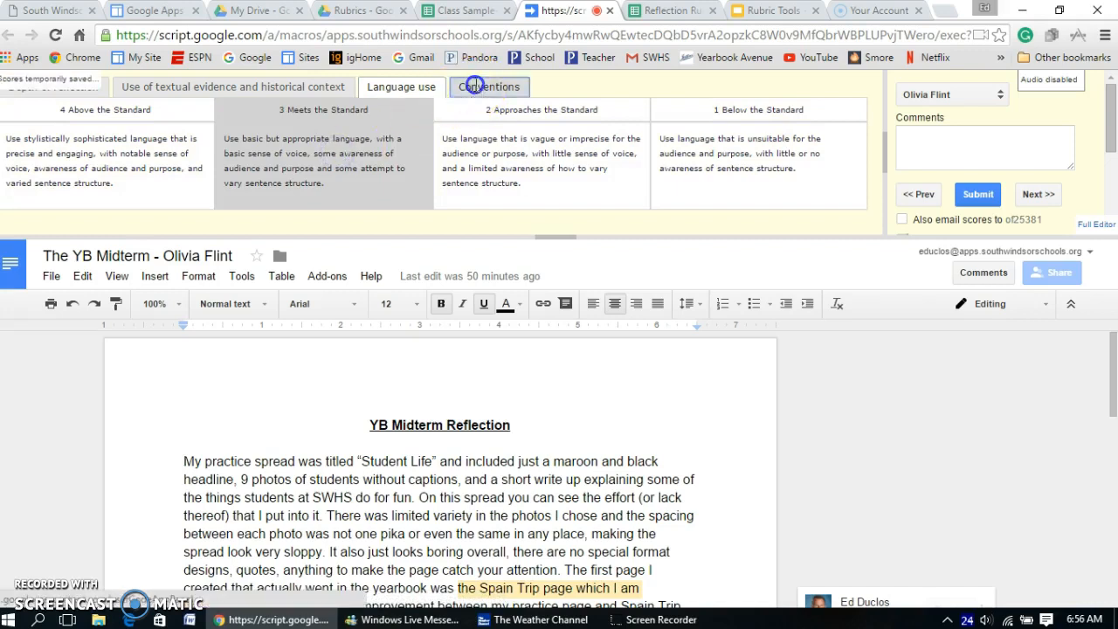
{"action": "left_click", "coordinate": [292, 157]}
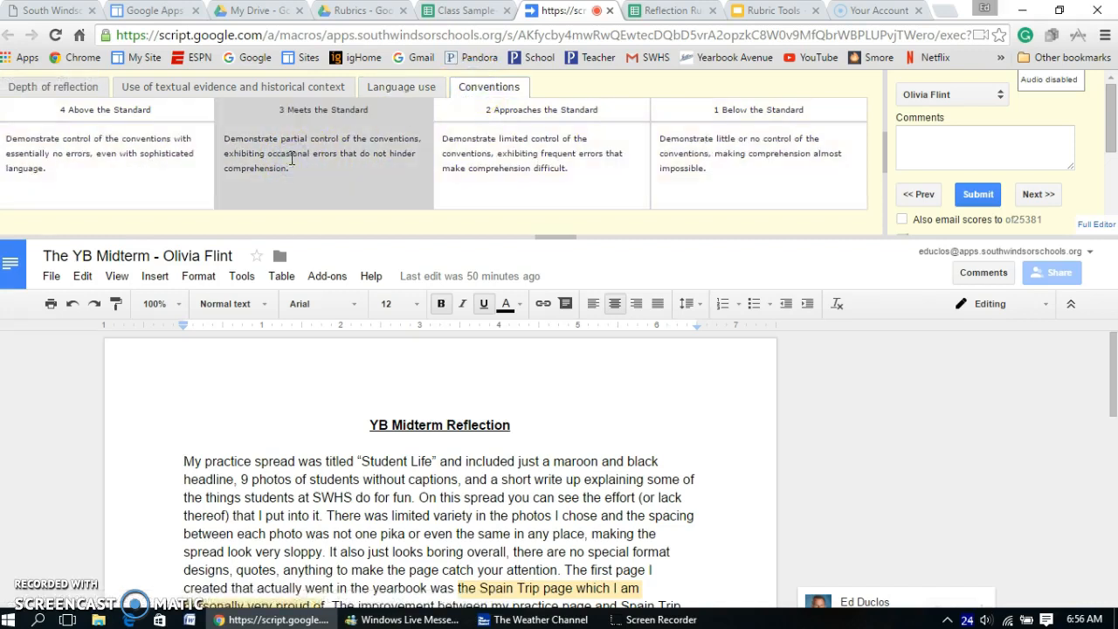
Step: Enter the assessment comment "Nice job," followed by the student's nickname
{"action": "left_click", "coordinate": [916, 139]}
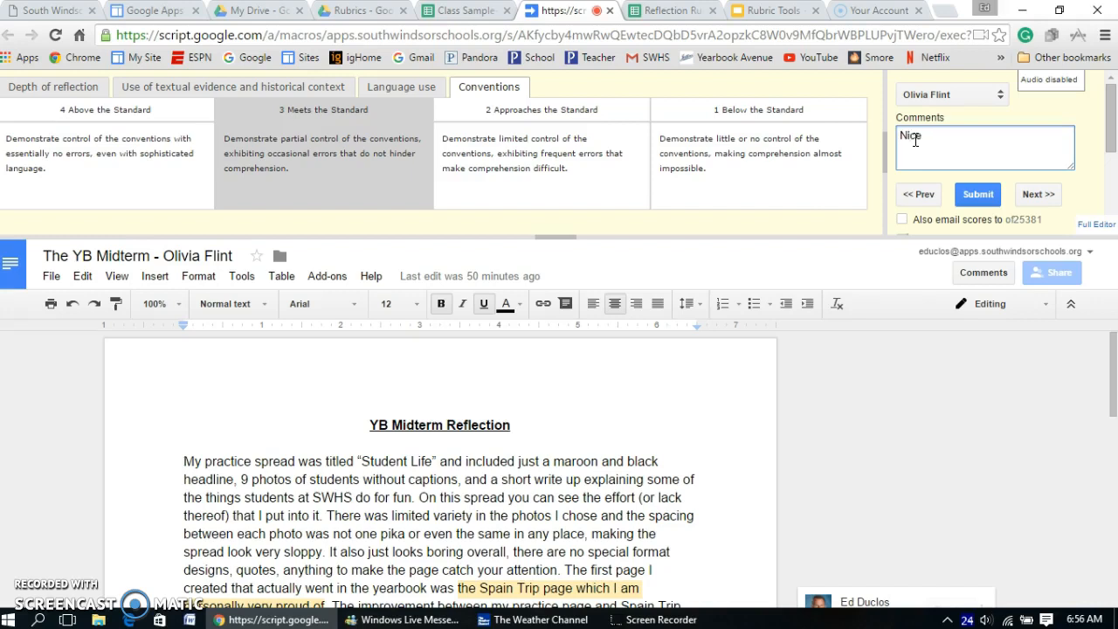
{"action": "type", "text": "Nice job, Liv"}
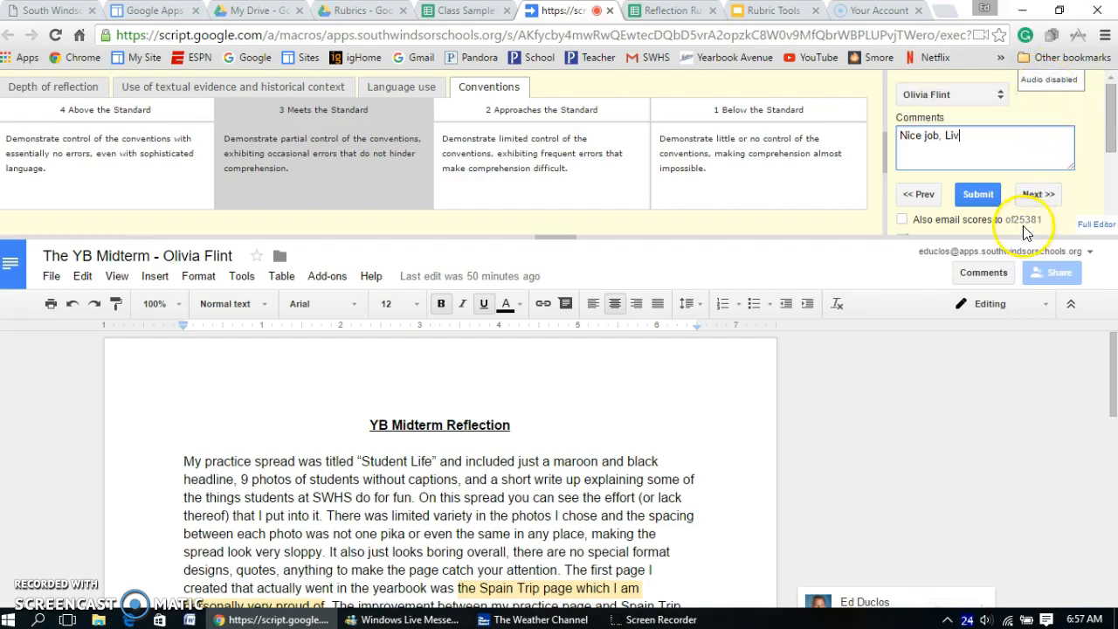
Step: Turn off auto-advance on submit and submit the rubric scores for this student without emailing them
{"action": "scroll", "coordinate": [1109, 148], "scroll_direction": "down", "scroll_amount": 2}
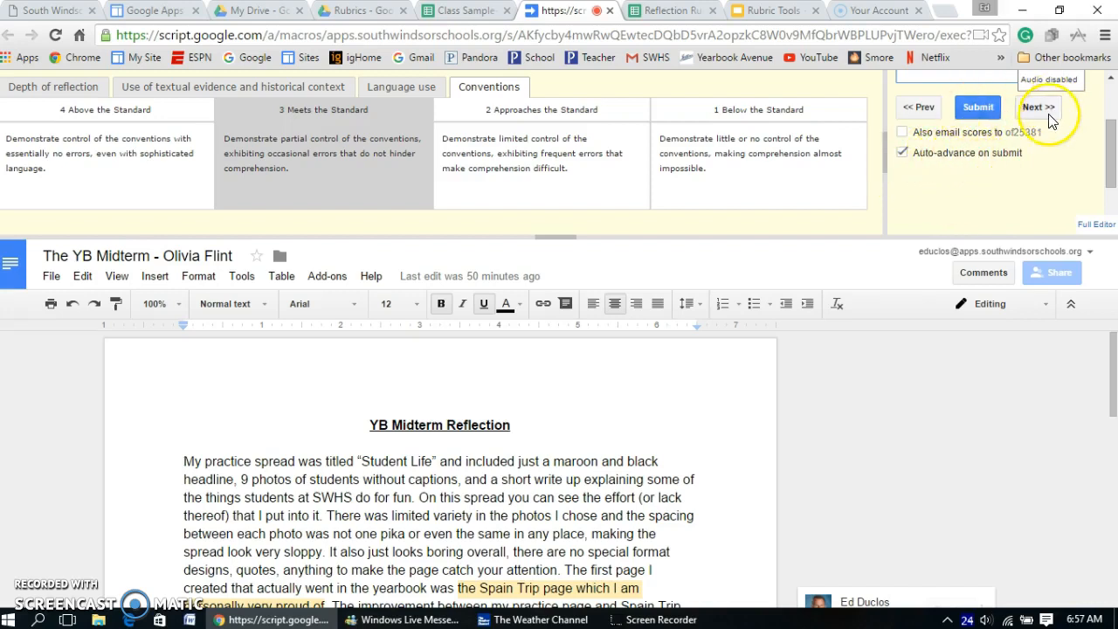
{"action": "left_click", "coordinate": [901, 153]}
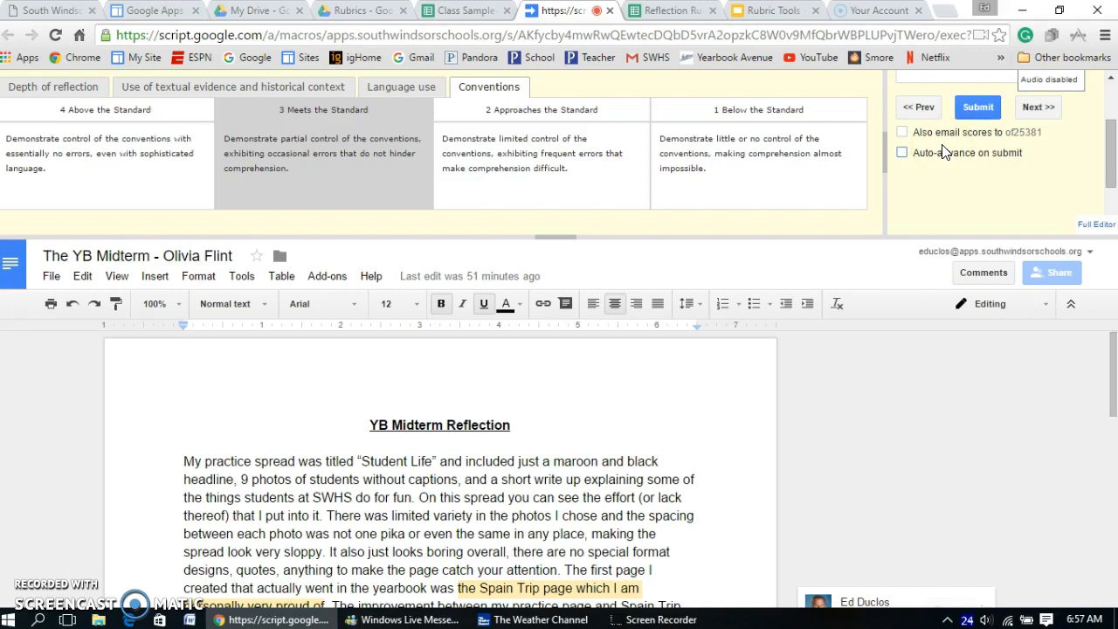
{"action": "left_click", "coordinate": [1020, 108]}
{"action": "left_click", "coordinate": [902, 153]}
{"action": "left_click", "coordinate": [978, 110]}
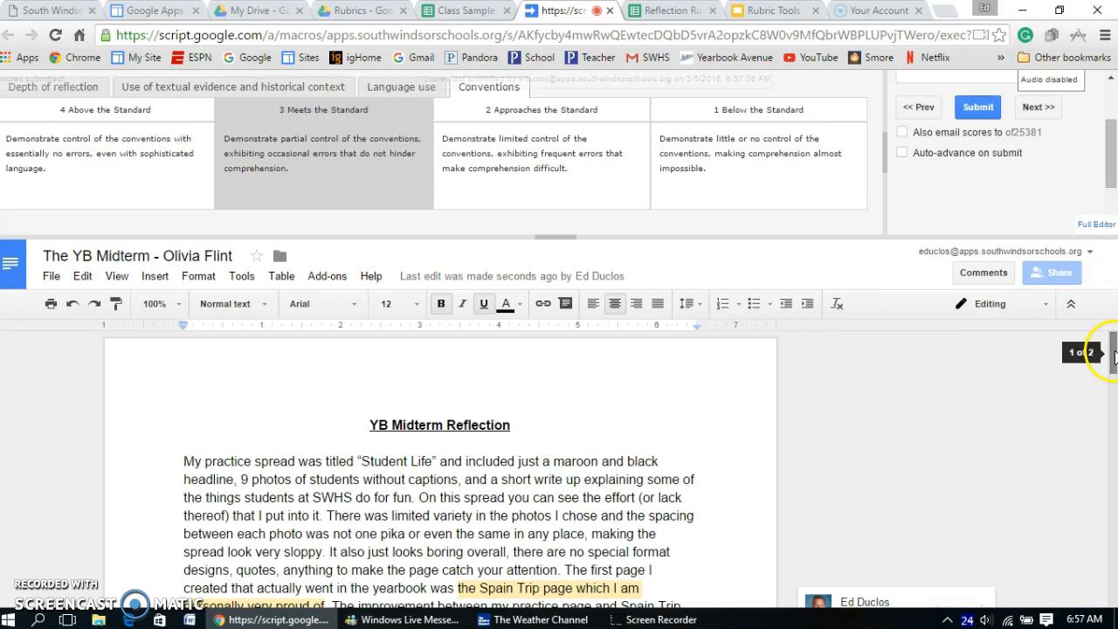
Step: Check the rubric and comment at the end of the student document and the score columns in the Class Sample--Doctopus spreadsheet
{"action": "left_click_drag", "start_coordinate": [1113, 353], "coordinate": [1113, 561]}
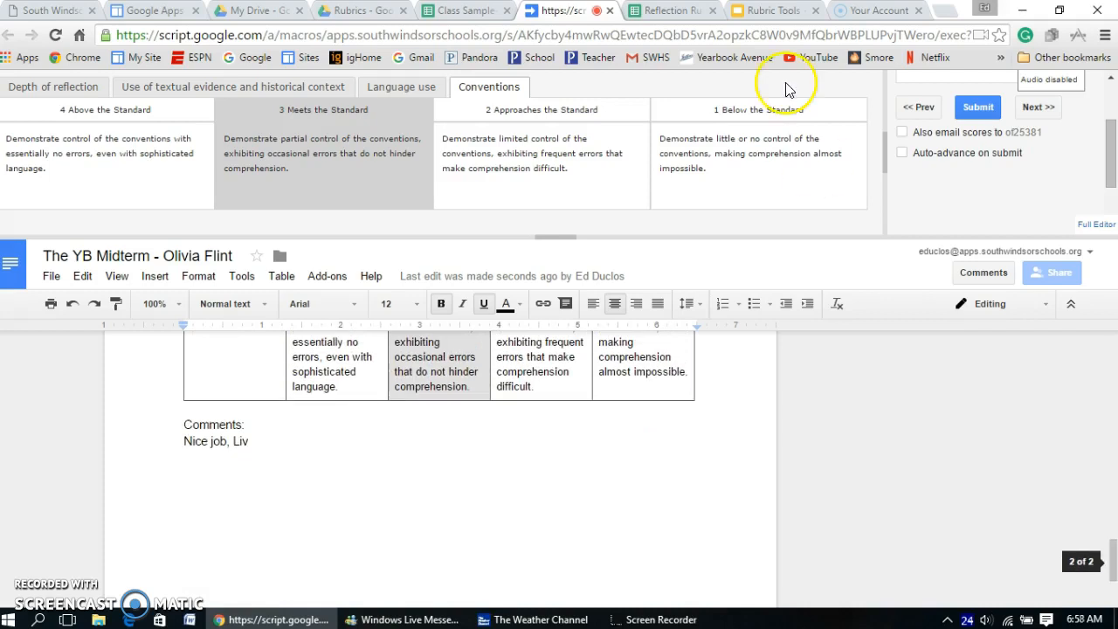
{"action": "left_click", "coordinate": [467, 12]}
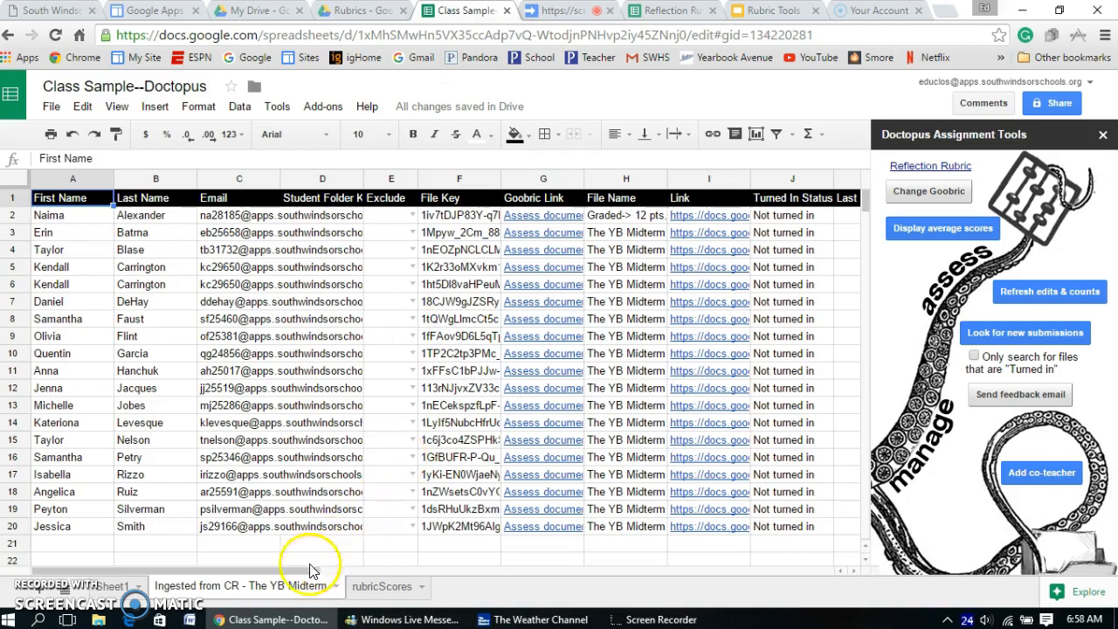
{"action": "left_click_drag", "start_coordinate": [294, 572], "coordinate": [513, 581]}
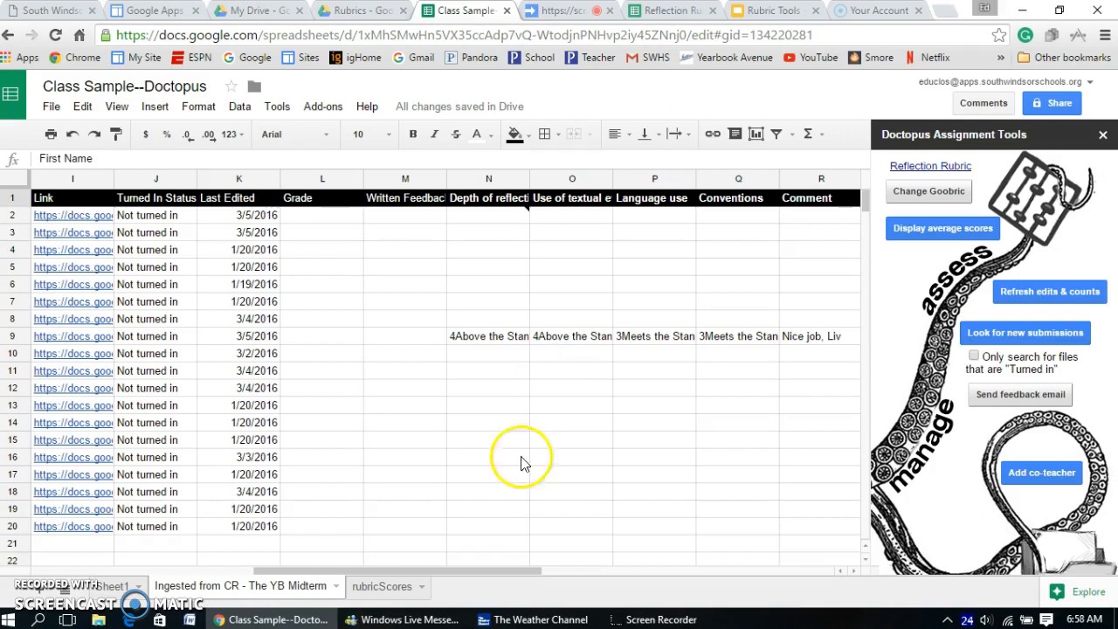
{"action": "left_click_drag", "start_coordinate": [435, 567], "coordinate": [294, 590]}
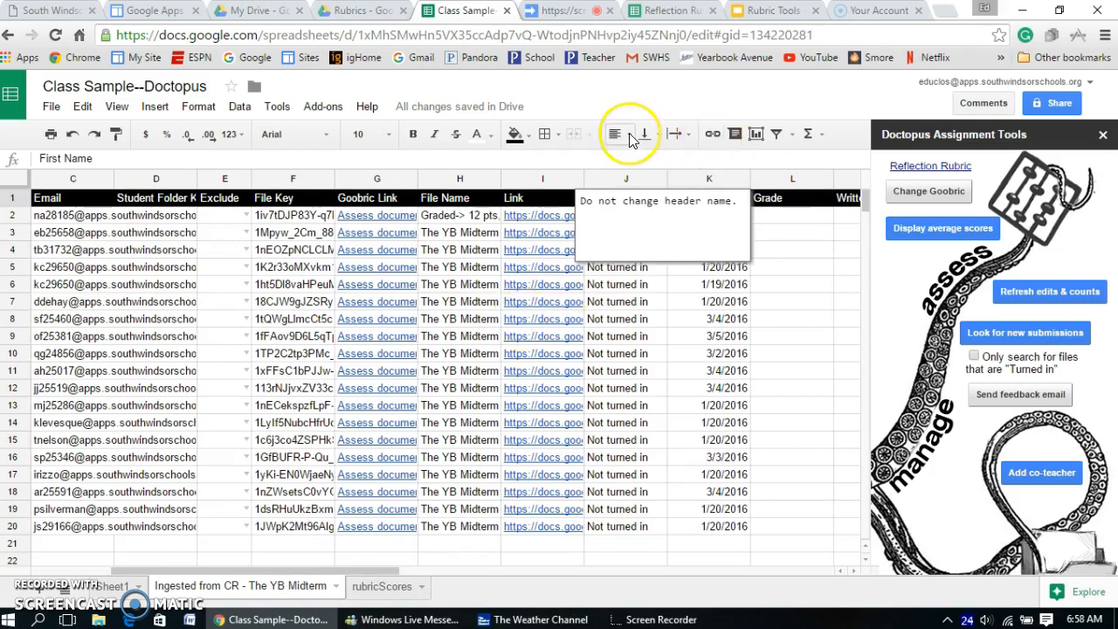
Step: Advance the Goobric assessment to the next student's document and return to the Class Sample--Doctopus spreadsheet
{"action": "left_click", "coordinate": [563, 14]}
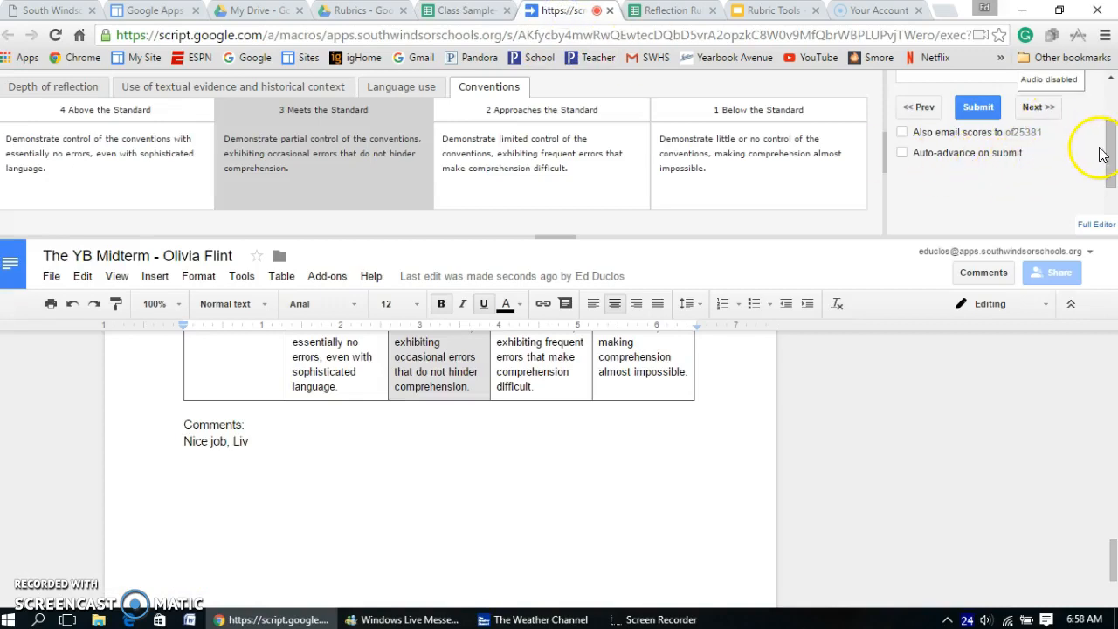
{"action": "left_click_drag", "start_coordinate": [1111, 166], "coordinate": [1111, 131]}
{"action": "left_click", "coordinate": [1029, 127]}
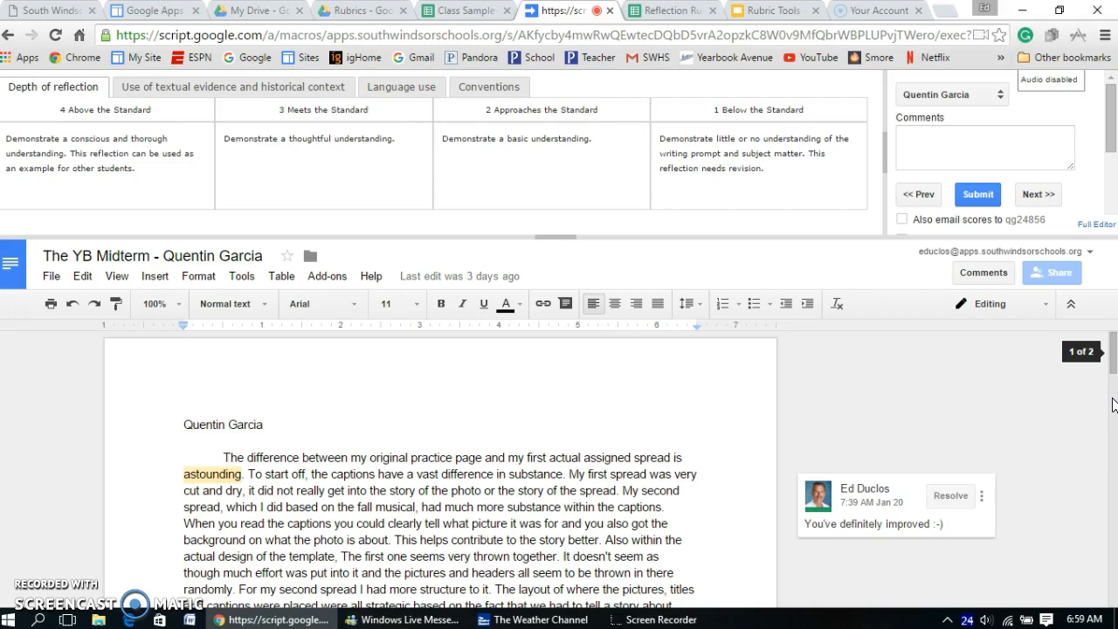
{"action": "left_click", "coordinate": [485, 12]}
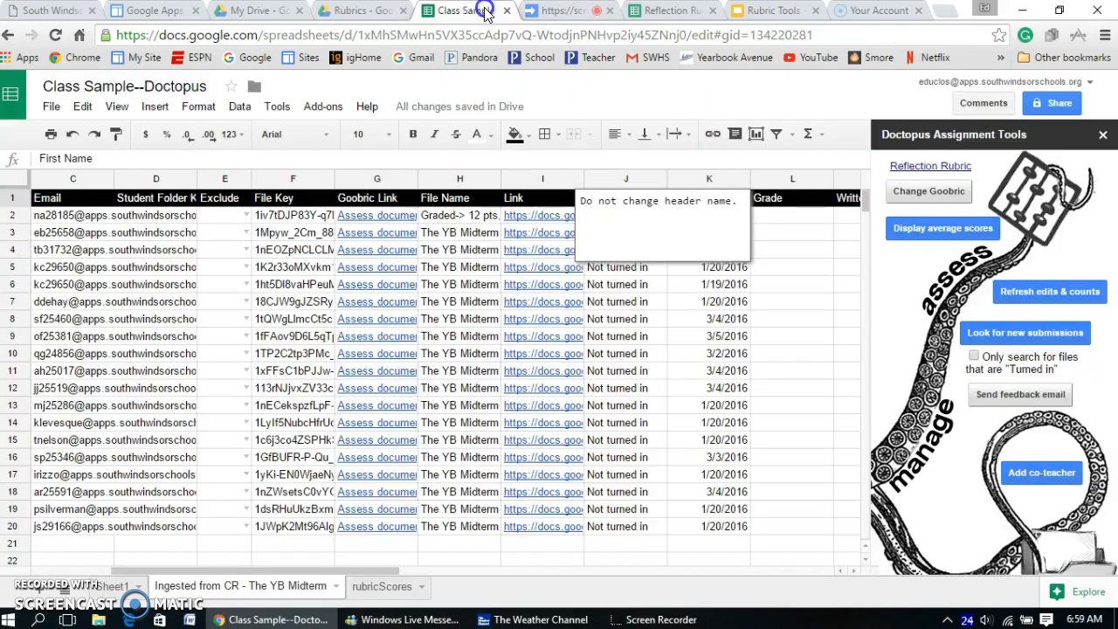